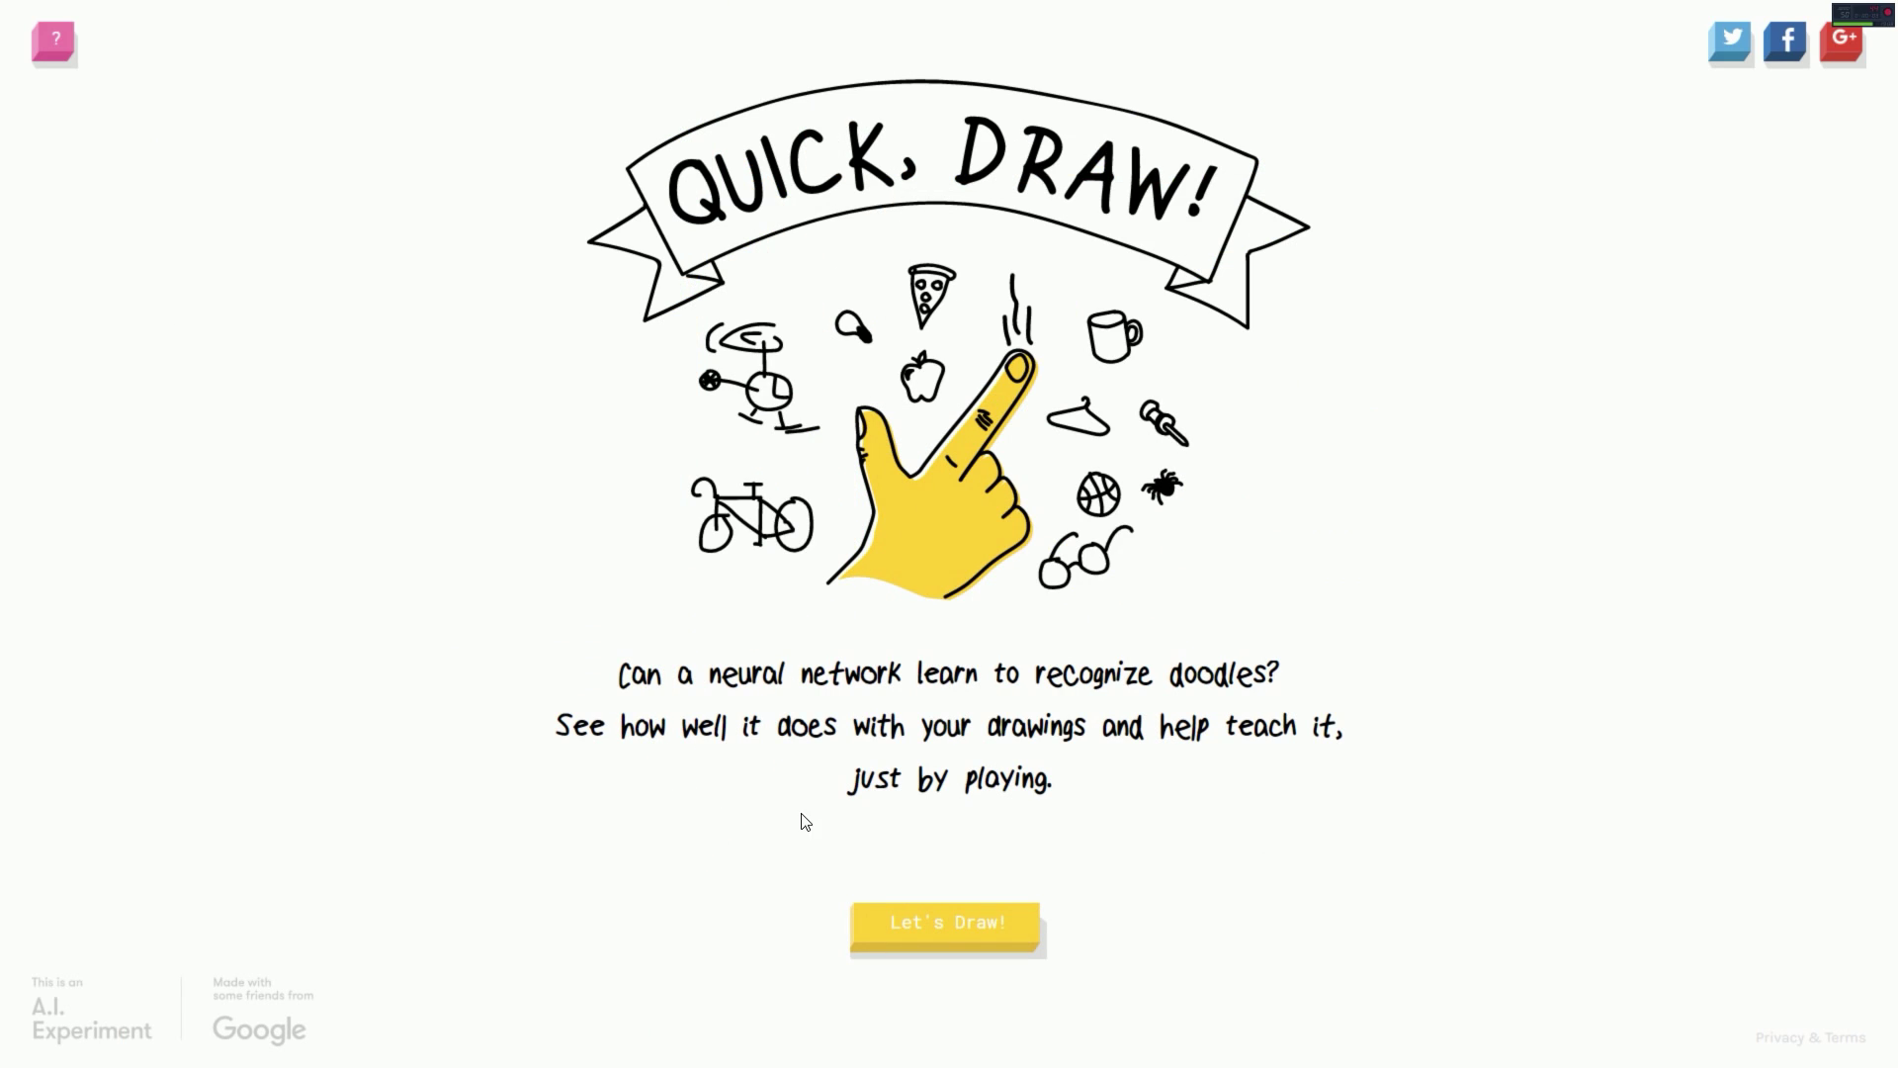
Step: Start a round, sketch a tennis racquet with strings, then draw a one-stroke eye
click(925, 934)
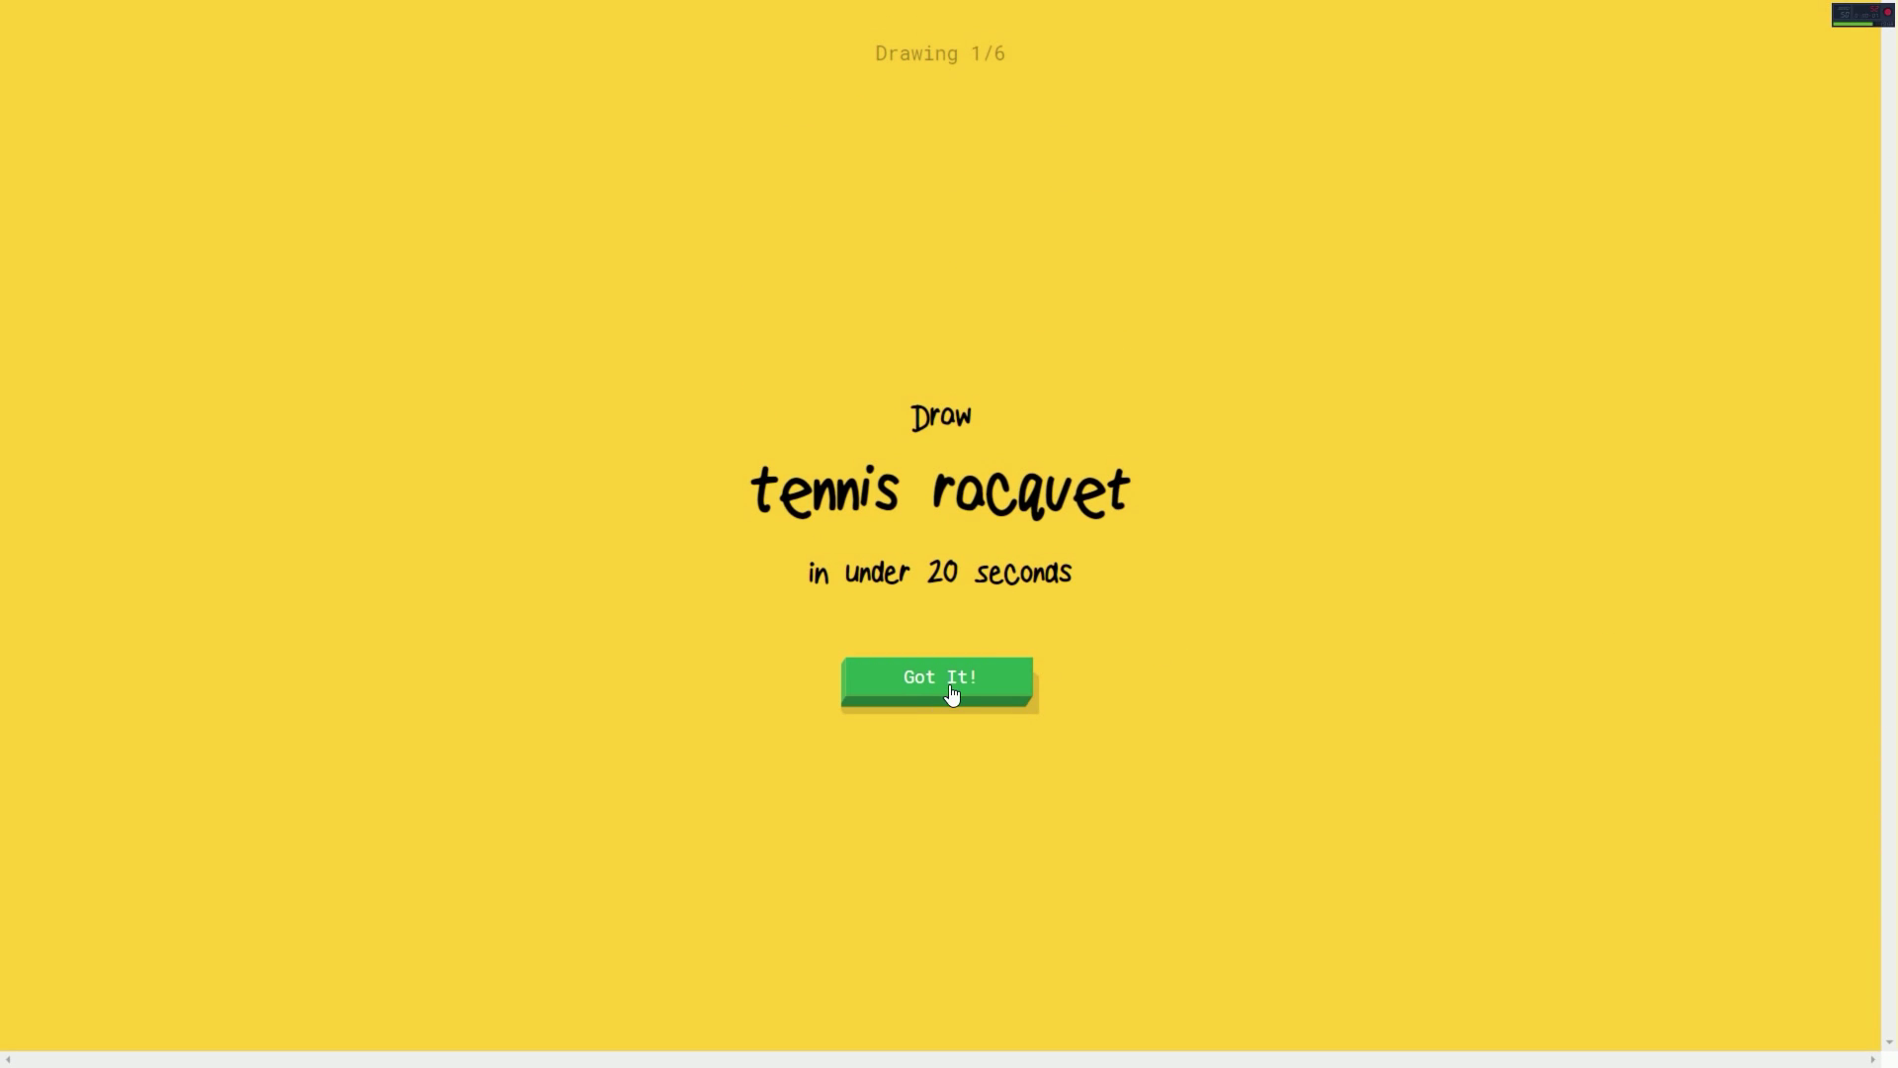
click(953, 694)
mouse_move(955, 508)
mouse_down()
mouse_move(917, 750)
mouse_move(999, 488)
mouse_move(1111, 281)
mouse_move(885, 251)
mouse_move(892, 453)
mouse_move(955, 495)
mouse_move(982, 242)
mouse_move(1013, 395)
mouse_move(926, 420)
mouse_up()
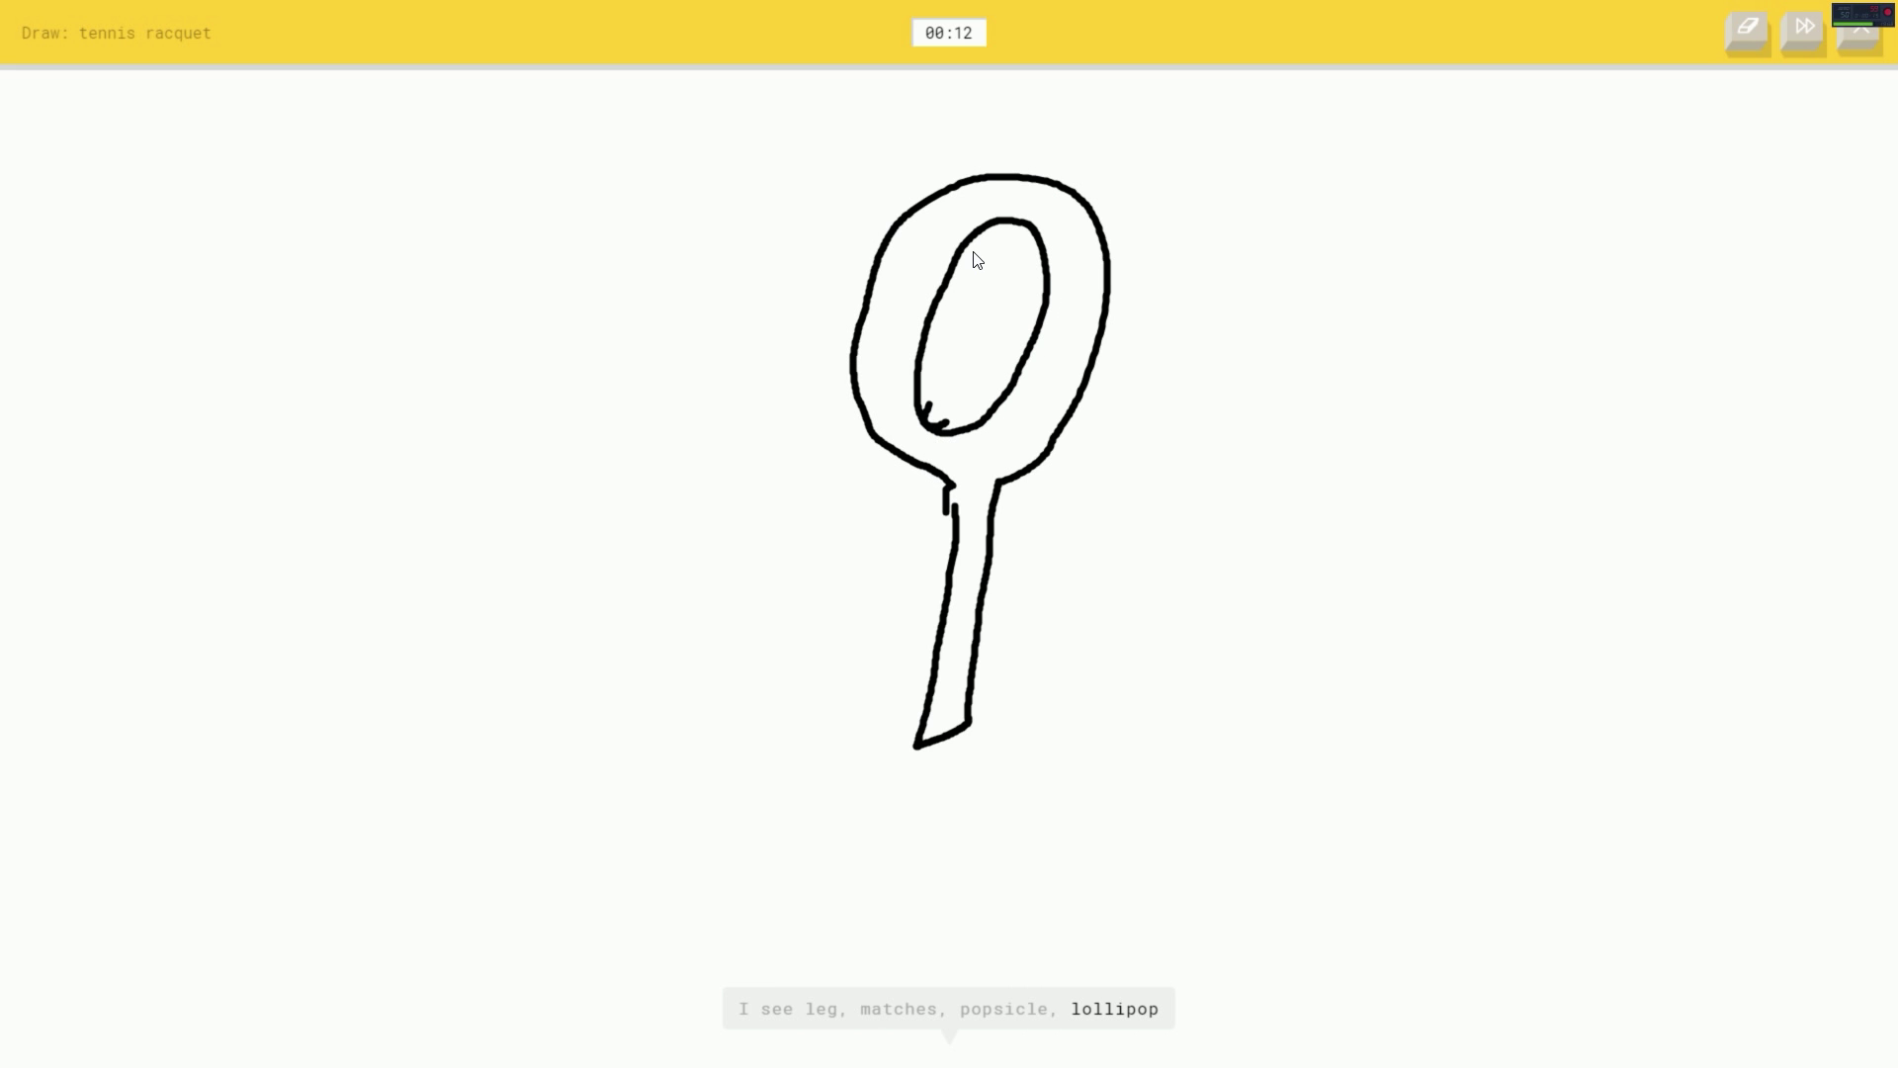
drag(974, 260, 914, 422)
drag(1017, 241, 973, 388)
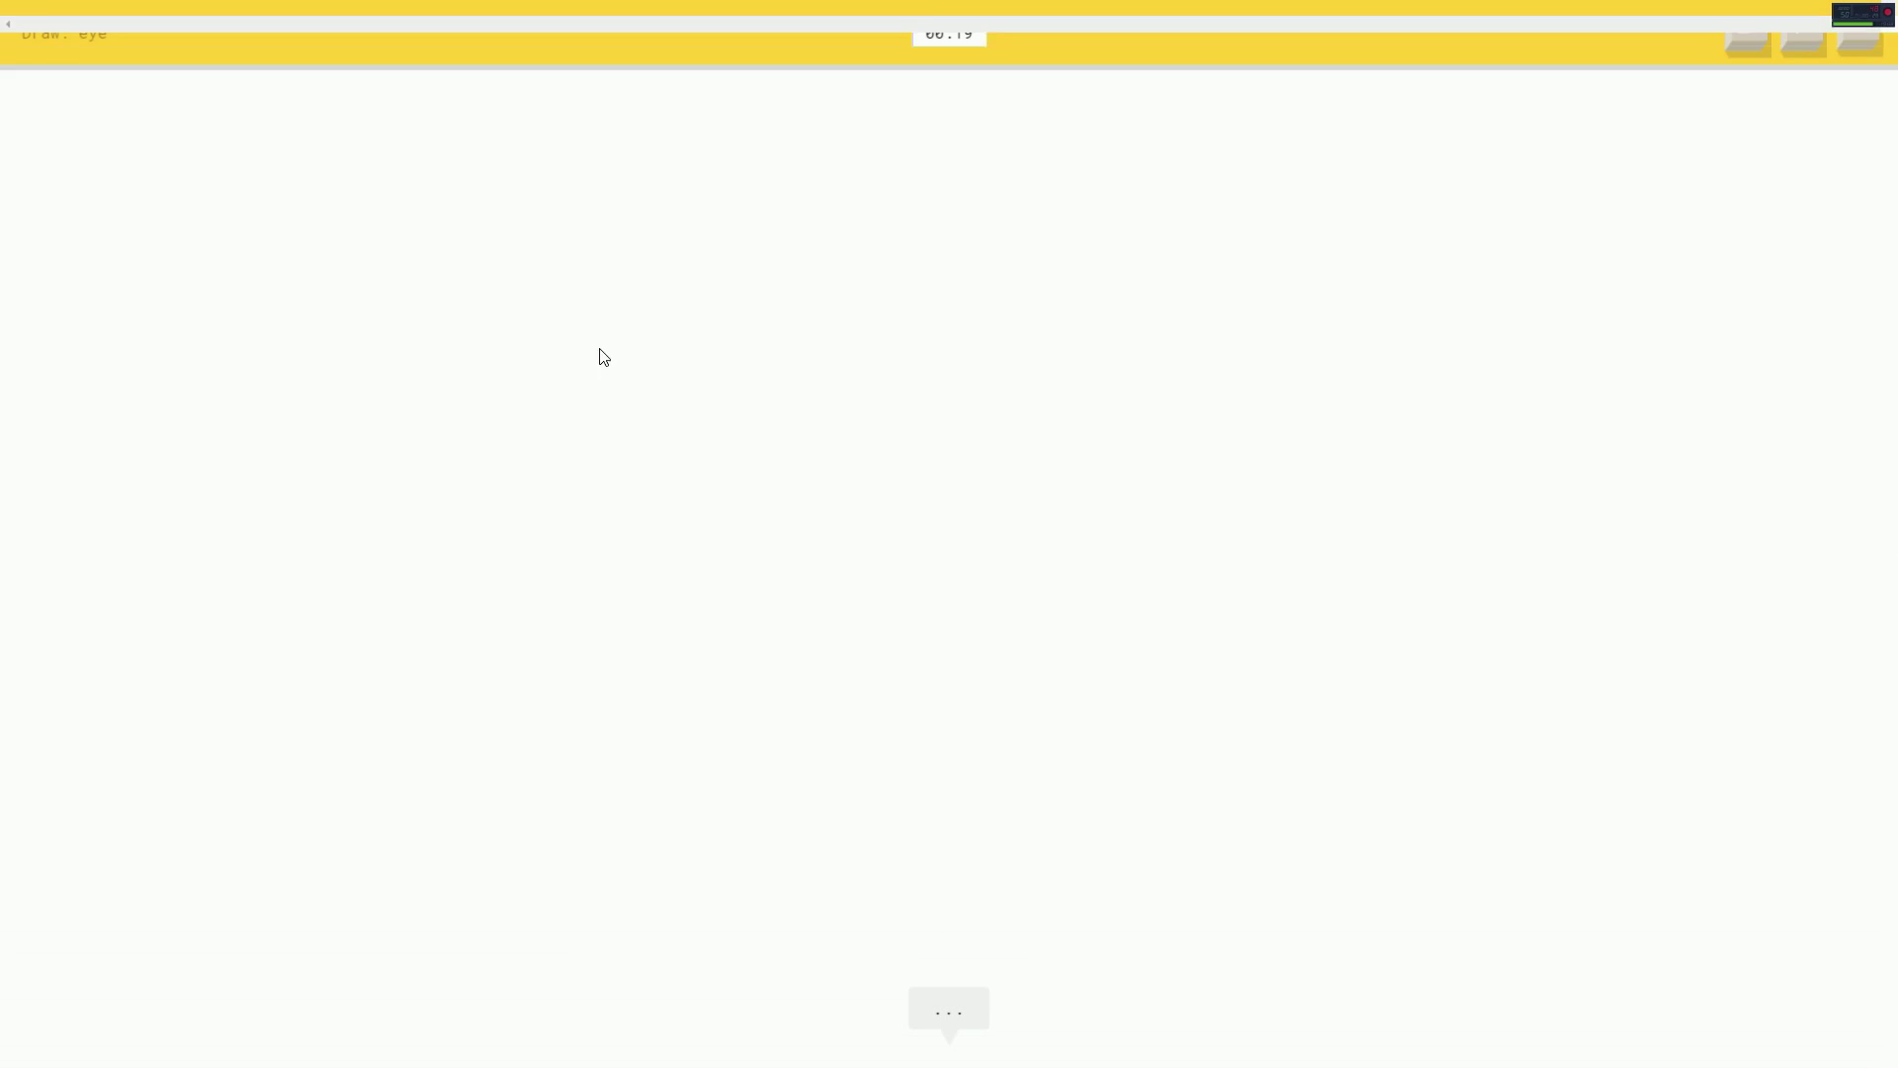
mouse_move(653, 372)
mouse_down()
mouse_move(1060, 395)
mouse_move(1001, 550)
mouse_move(665, 474)
mouse_move(687, 369)
mouse_move(850, 501)
mouse_move(1047, 437)
mouse_move(940, 513)
mouse_move(851, 404)
mouse_move(963, 427)
mouse_up()
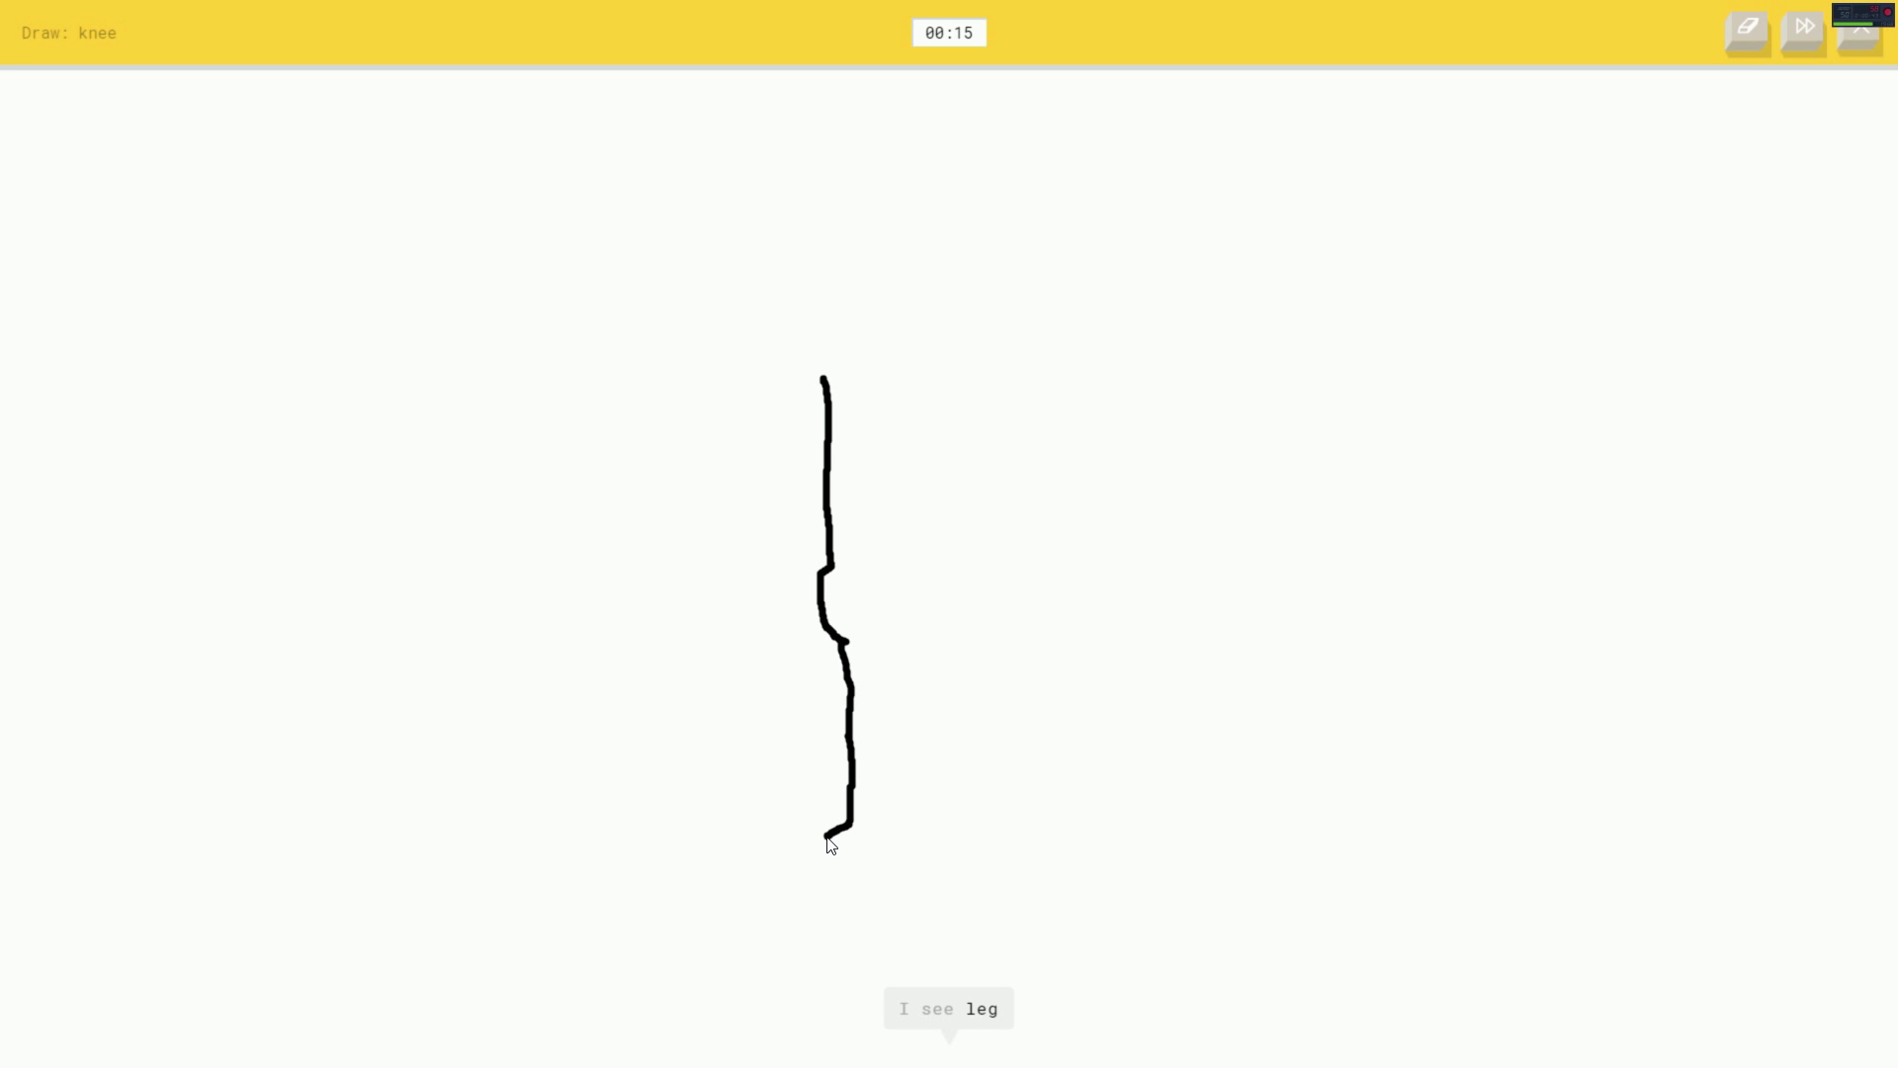
Step: For 'knee', extend the leg into a foot and add a stroke out from the knee
mouse_move(830, 844)
mouse_down()
mouse_move(767, 900)
mouse_move(919, 846)
mouse_move(877, 815)
mouse_move(858, 671)
mouse_move(880, 379)
mouse_up()
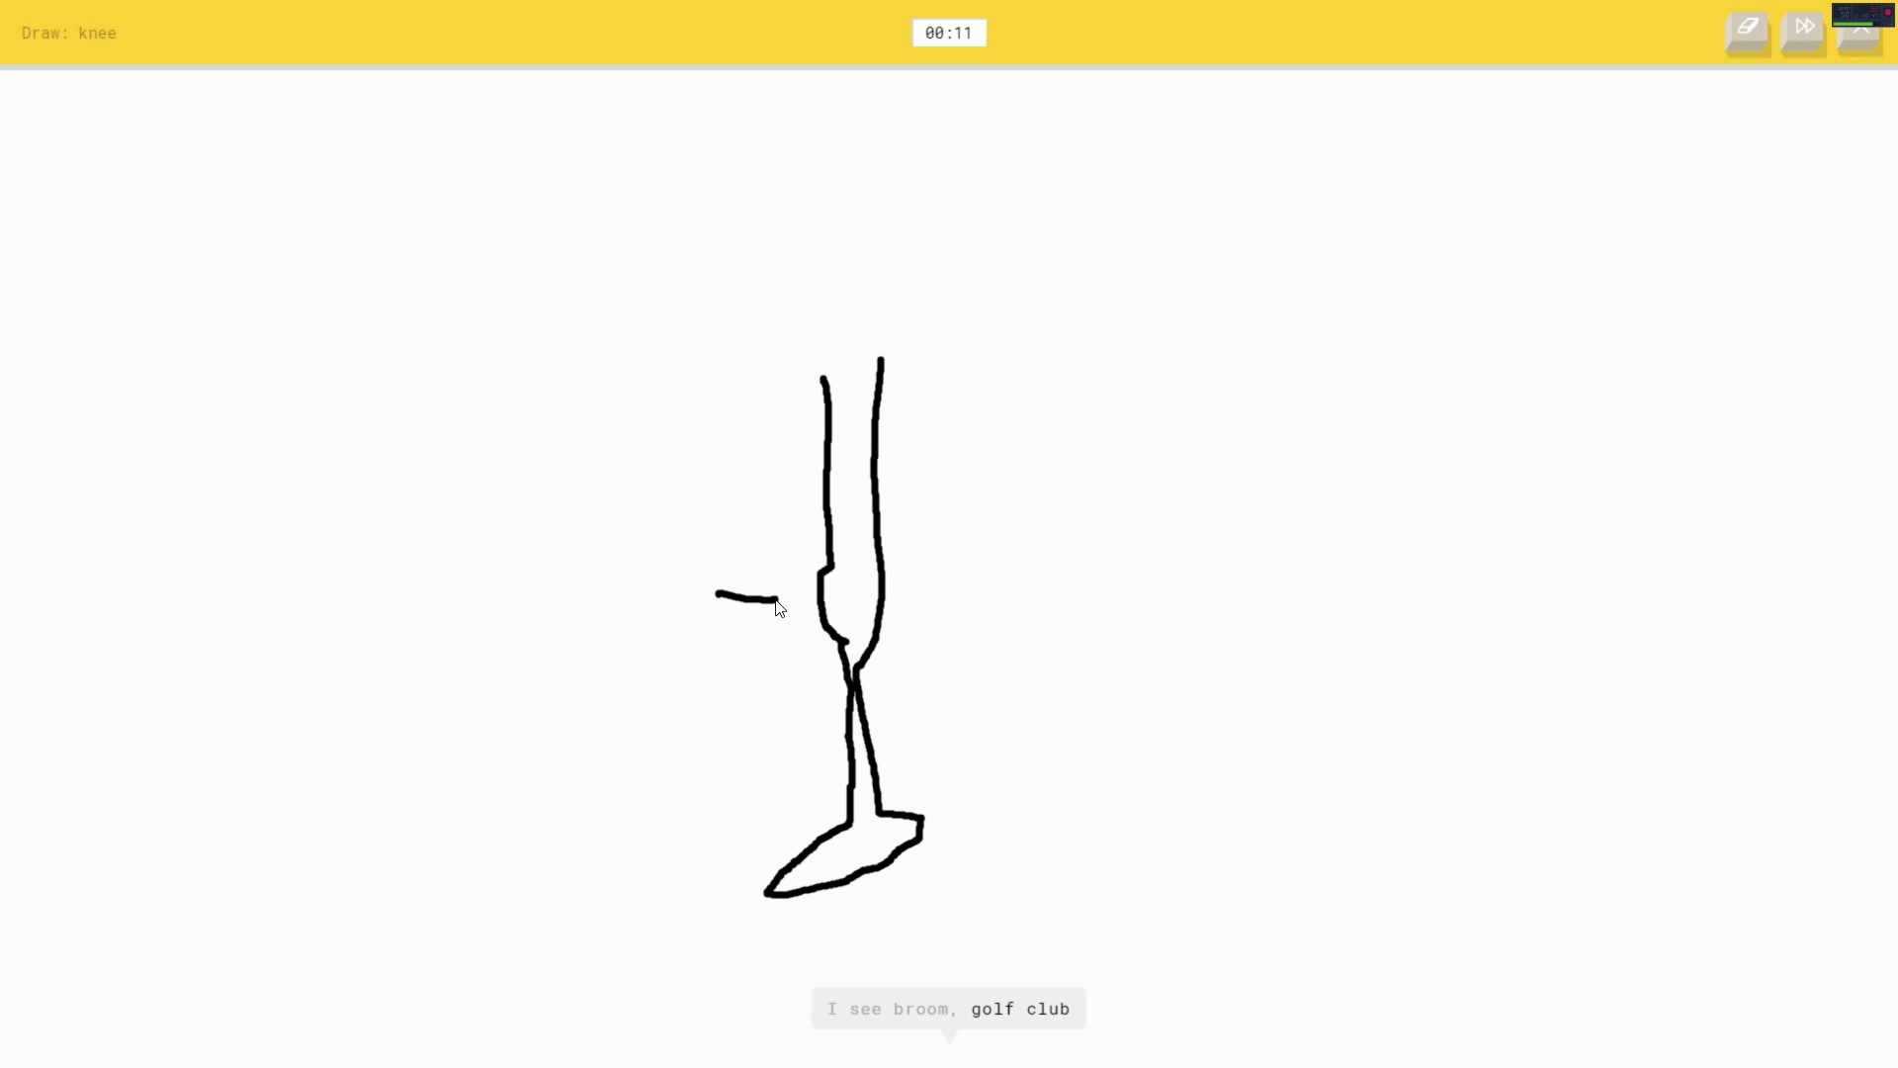
mouse_move(825, 589)
mouse_down()
mouse_move(795, 612)
mouse_move(719, 601)
mouse_up()
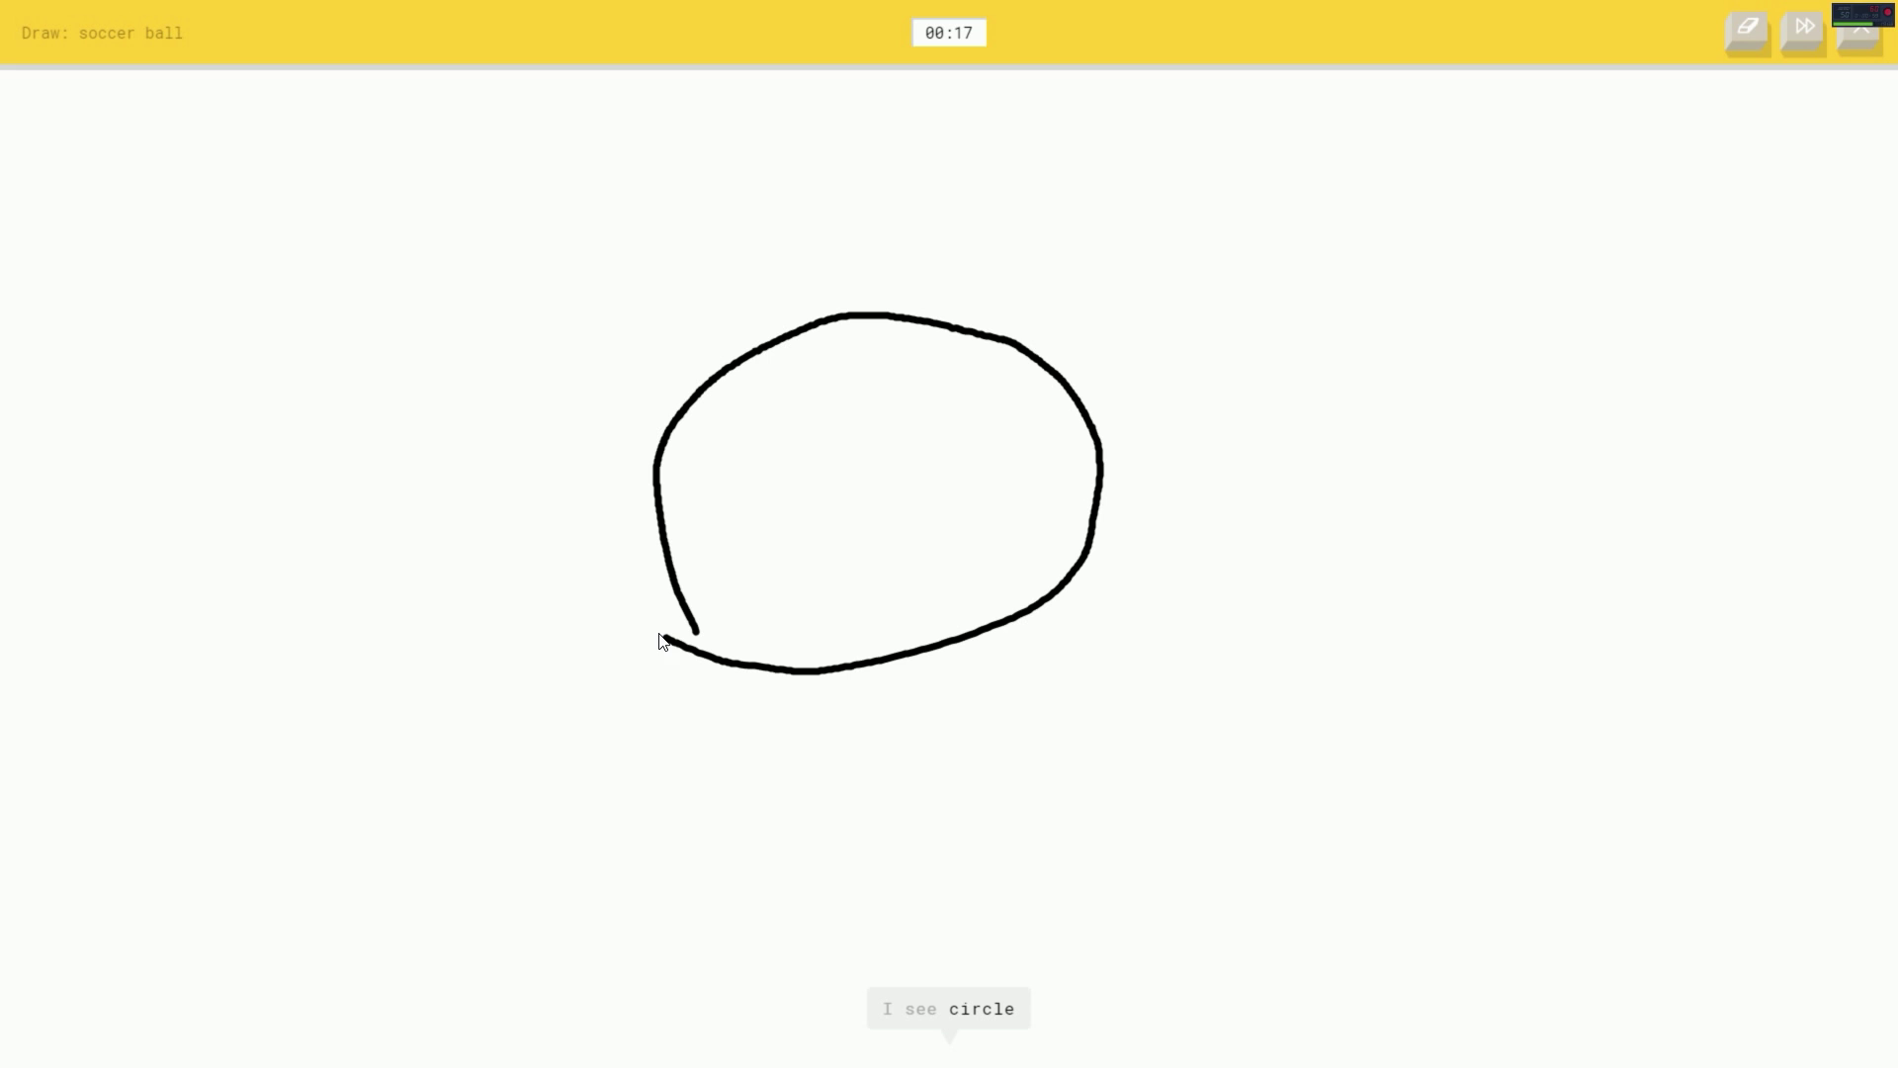
Step: Close the soccer ball outline and add patches at upper right, lower right, lower left and top
mouse_move(694, 474)
mouse_down()
mouse_move(749, 463)
mouse_move(742, 440)
mouse_up()
mouse_move(720, 464)
mouse_down()
mouse_move(823, 472)
mouse_move(809, 534)
mouse_up()
mouse_move(919, 459)
mouse_down()
mouse_move(969, 459)
mouse_move(920, 463)
mouse_up()
drag(973, 398, 961, 442)
mouse_move(941, 596)
mouse_down()
mouse_move(1039, 573)
mouse_move(931, 593)
mouse_move(1016, 534)
mouse_up()
drag(1015, 538, 997, 594)
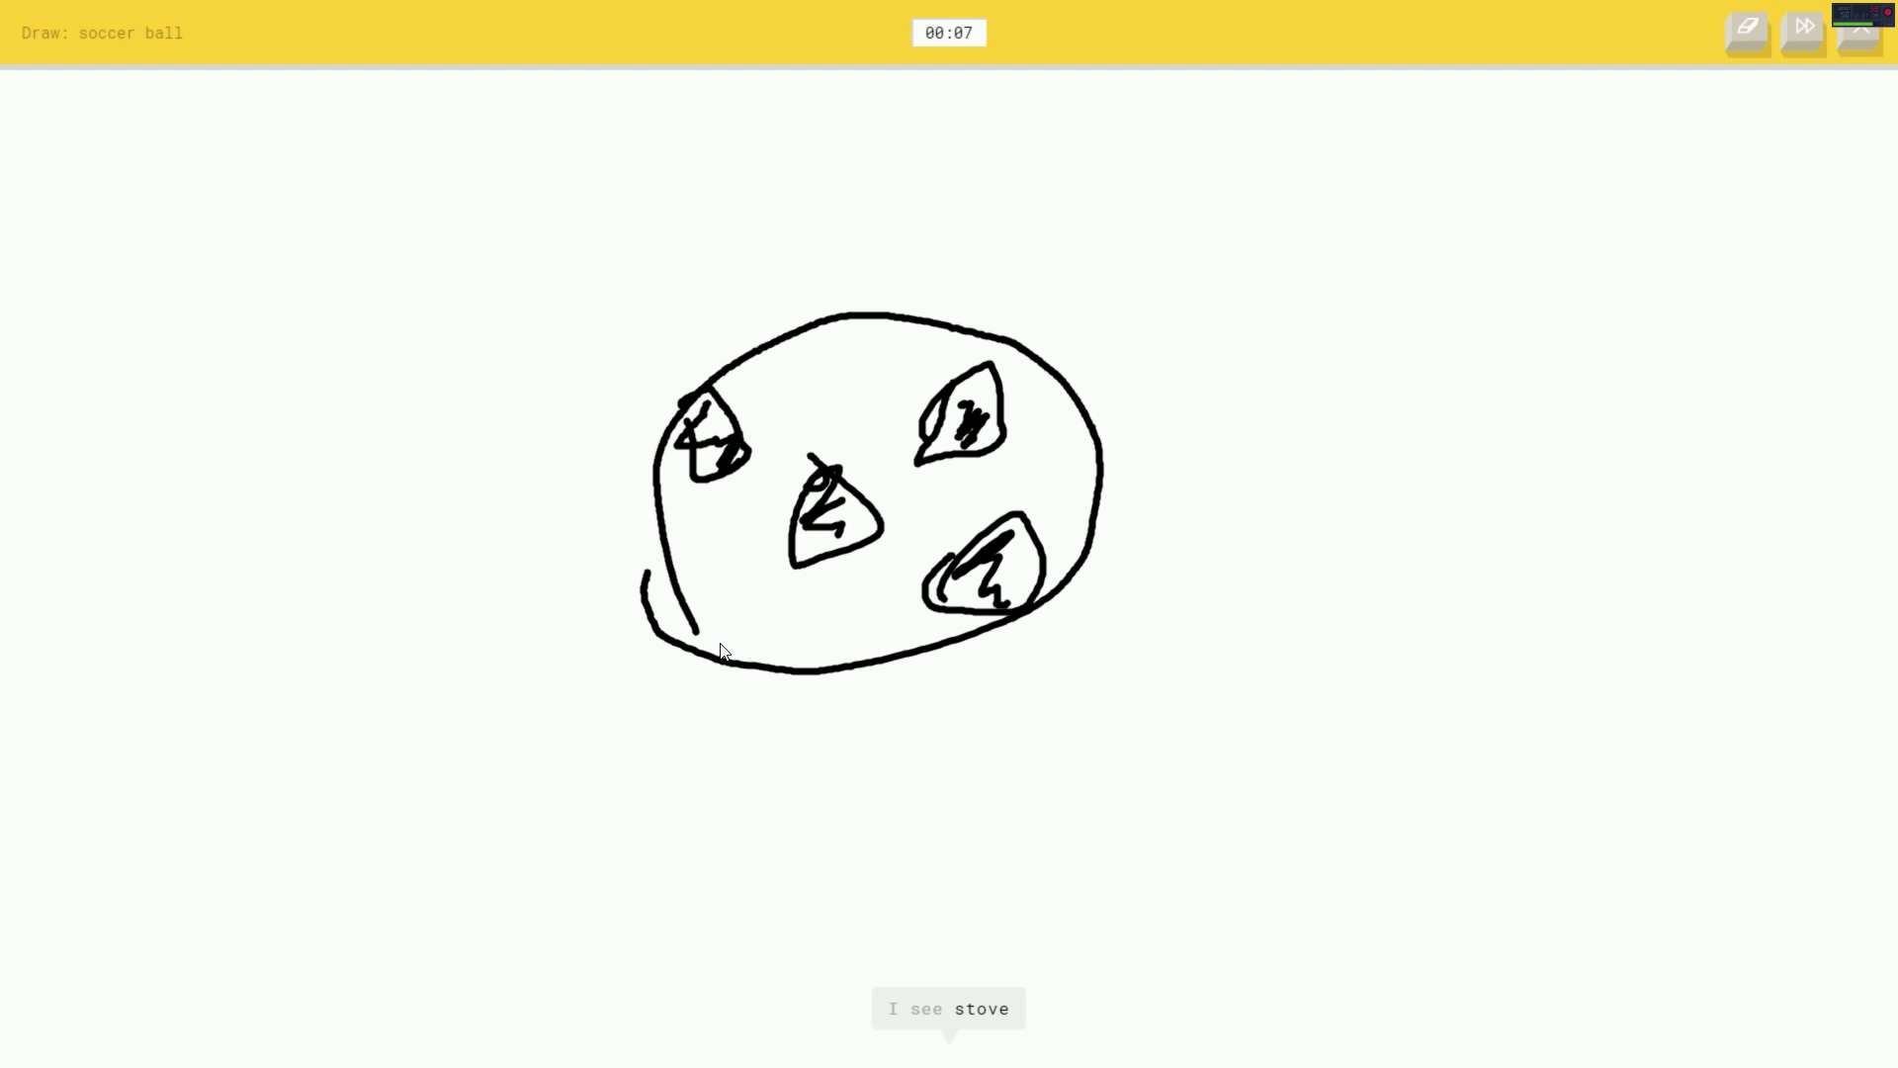
mouse_move(709, 631)
mouse_down()
mouse_move(805, 584)
mouse_move(813, 642)
mouse_move(825, 579)
mouse_up()
mouse_move(825, 394)
mouse_down()
mouse_move(845, 389)
mouse_move(824, 426)
mouse_up()
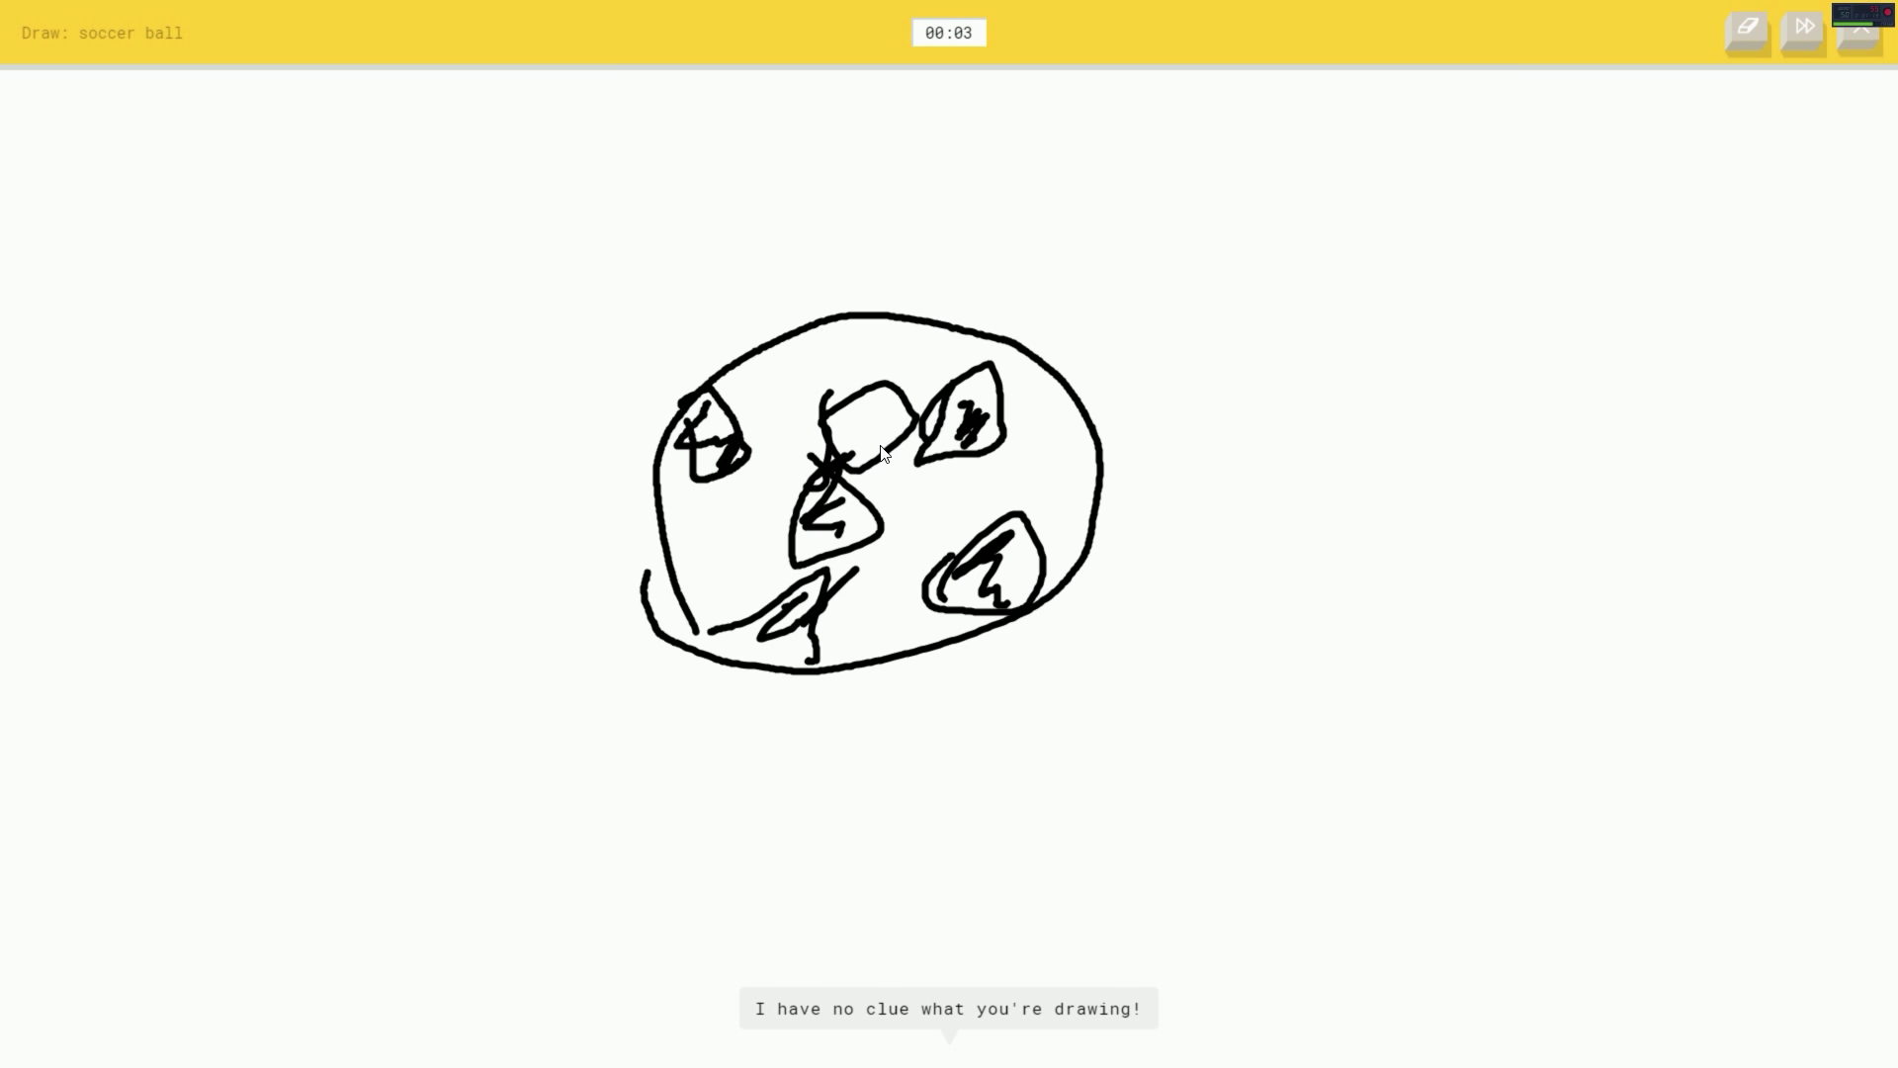
mouse_move(1224, 470)
mouse_down()
mouse_move(1404, 410)
mouse_move(1354, 289)
mouse_up()
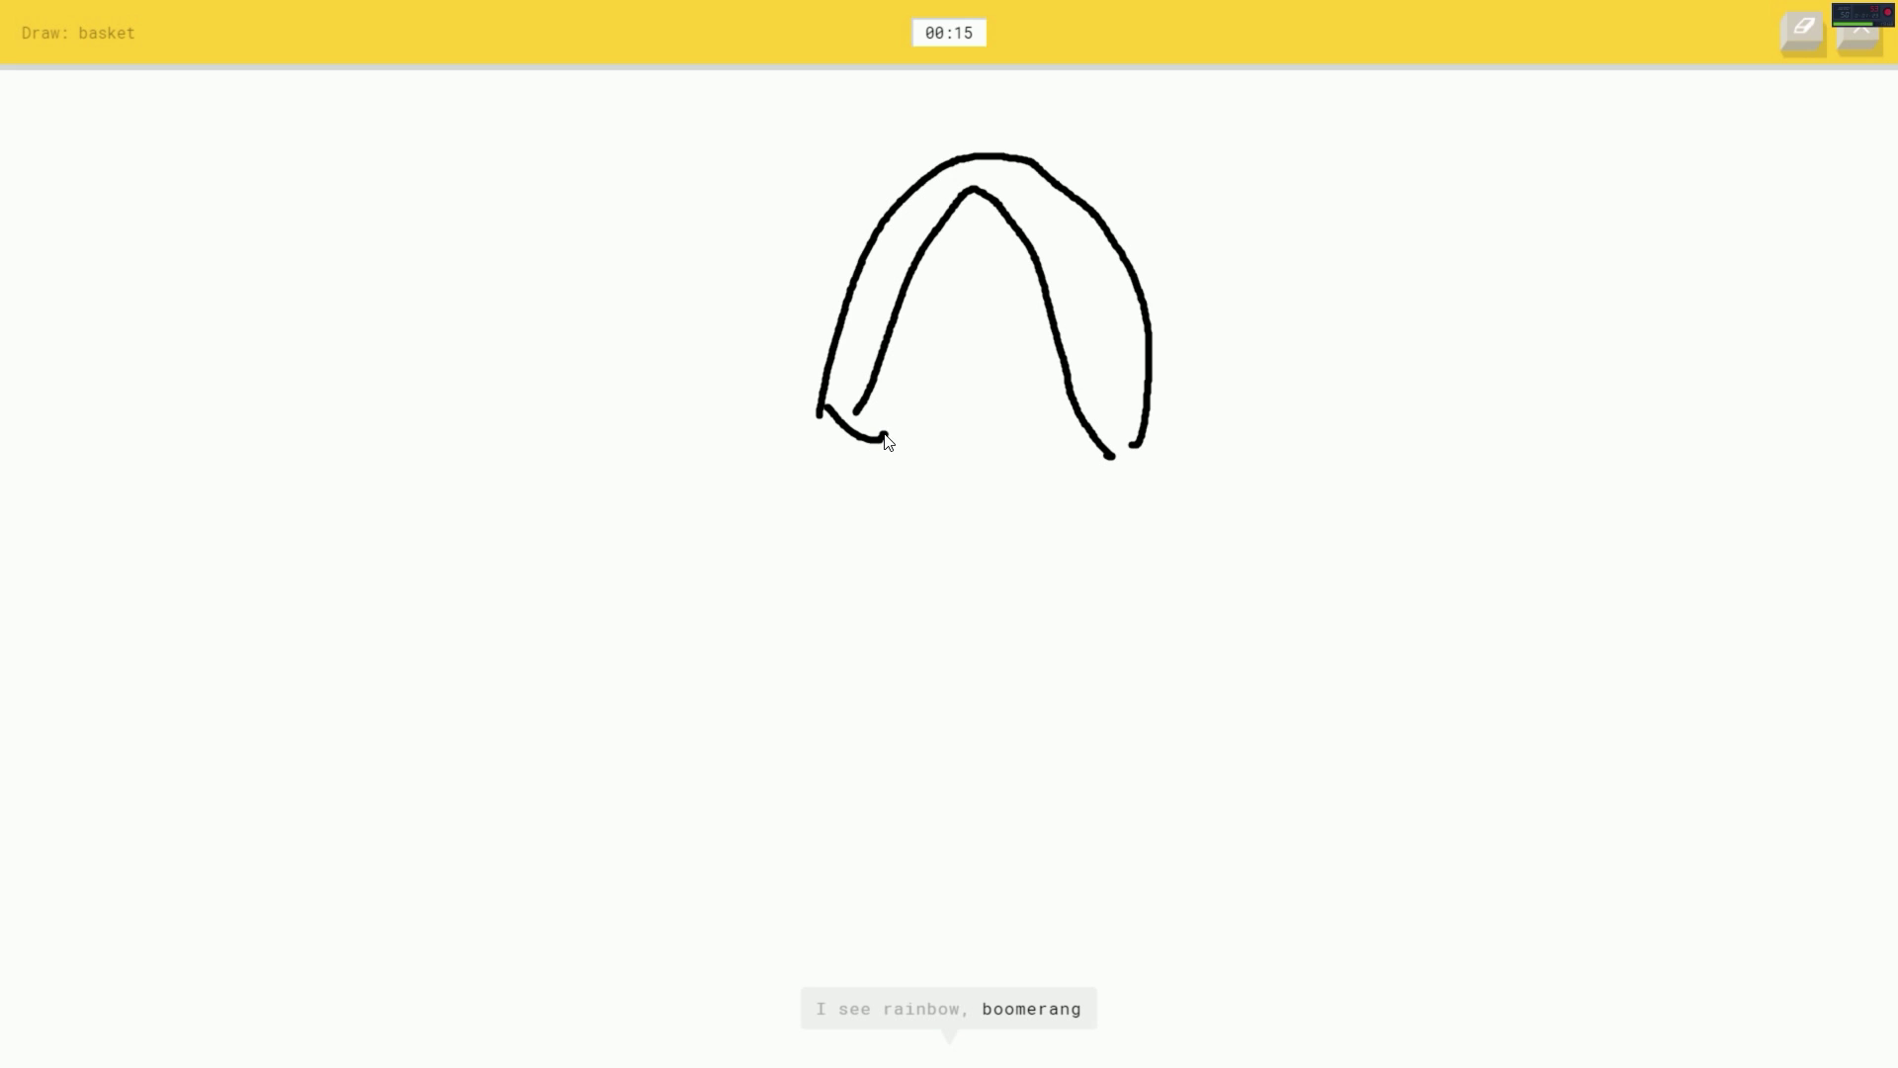
Step: Draw the basket's handle, body and rim, then add vertical weave lines and a horizontal line
drag(884, 440, 1118, 455)
drag(812, 449, 1138, 415)
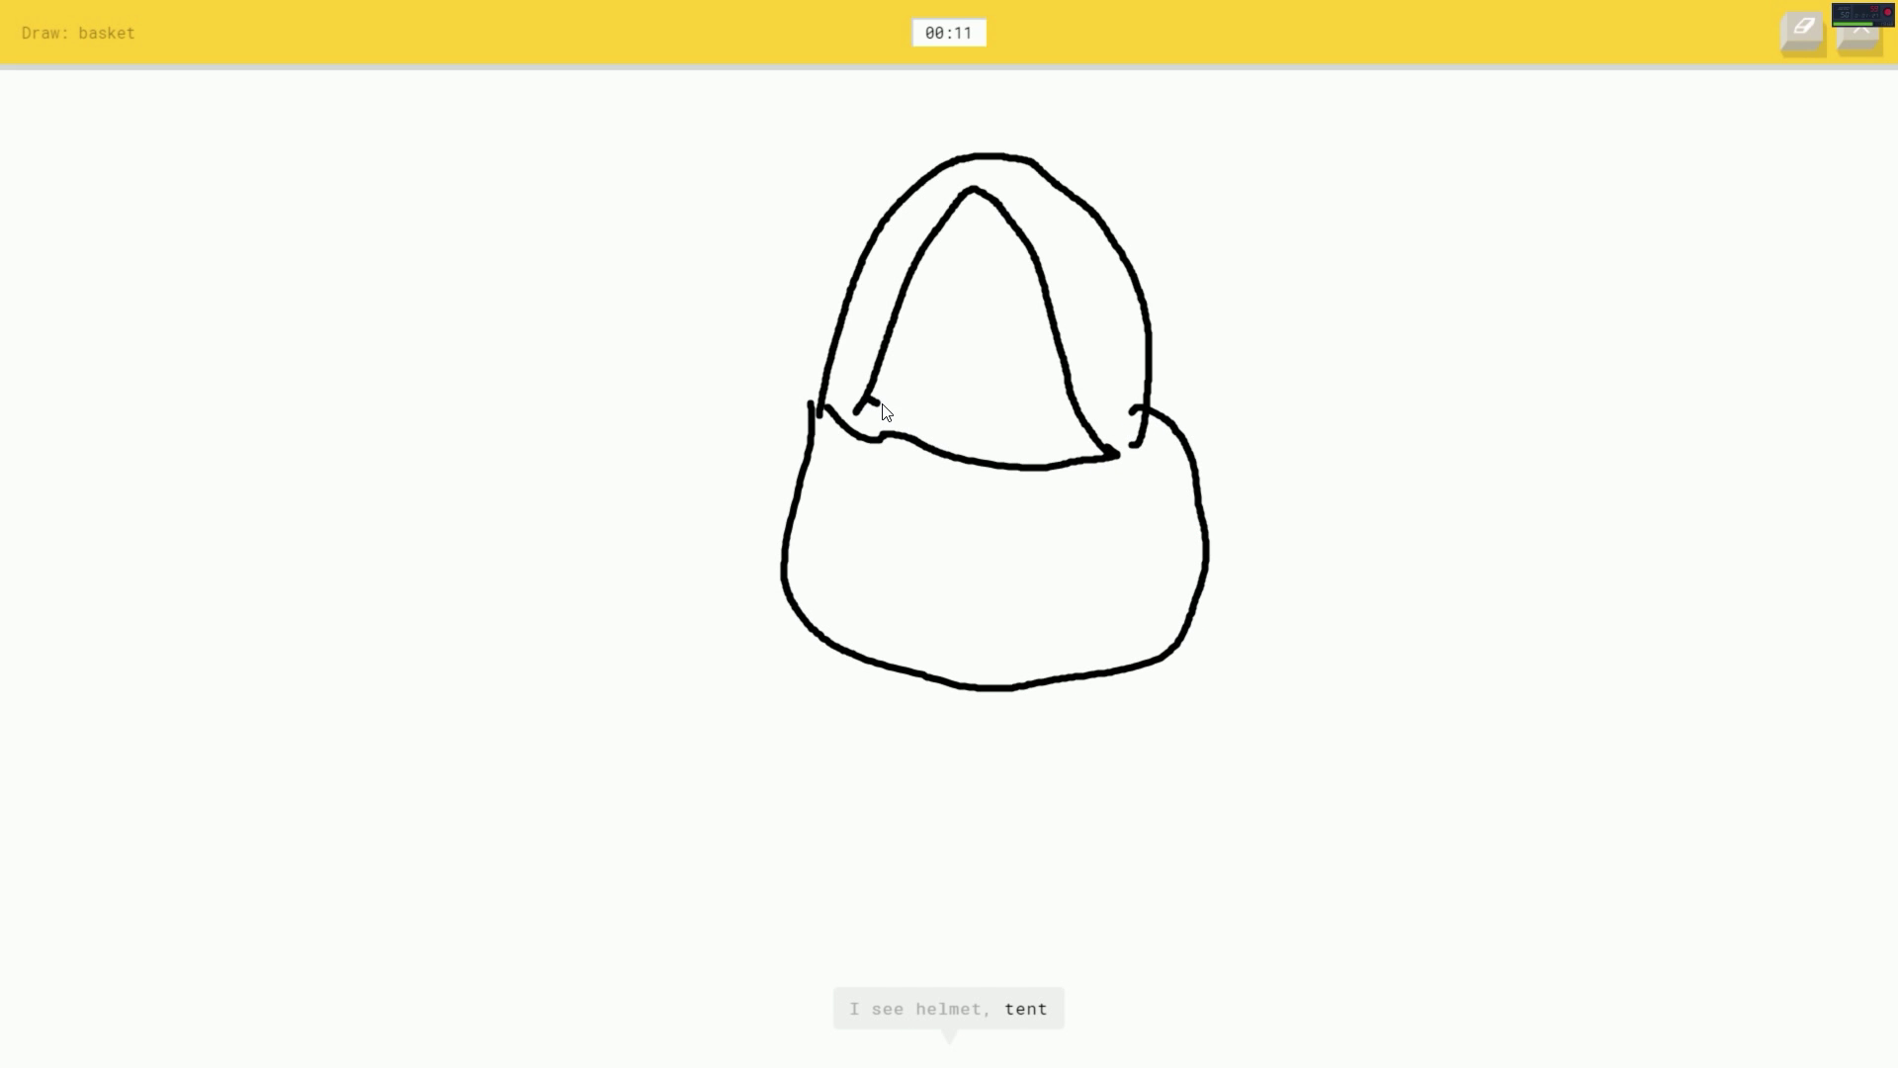
drag(883, 413, 1094, 444)
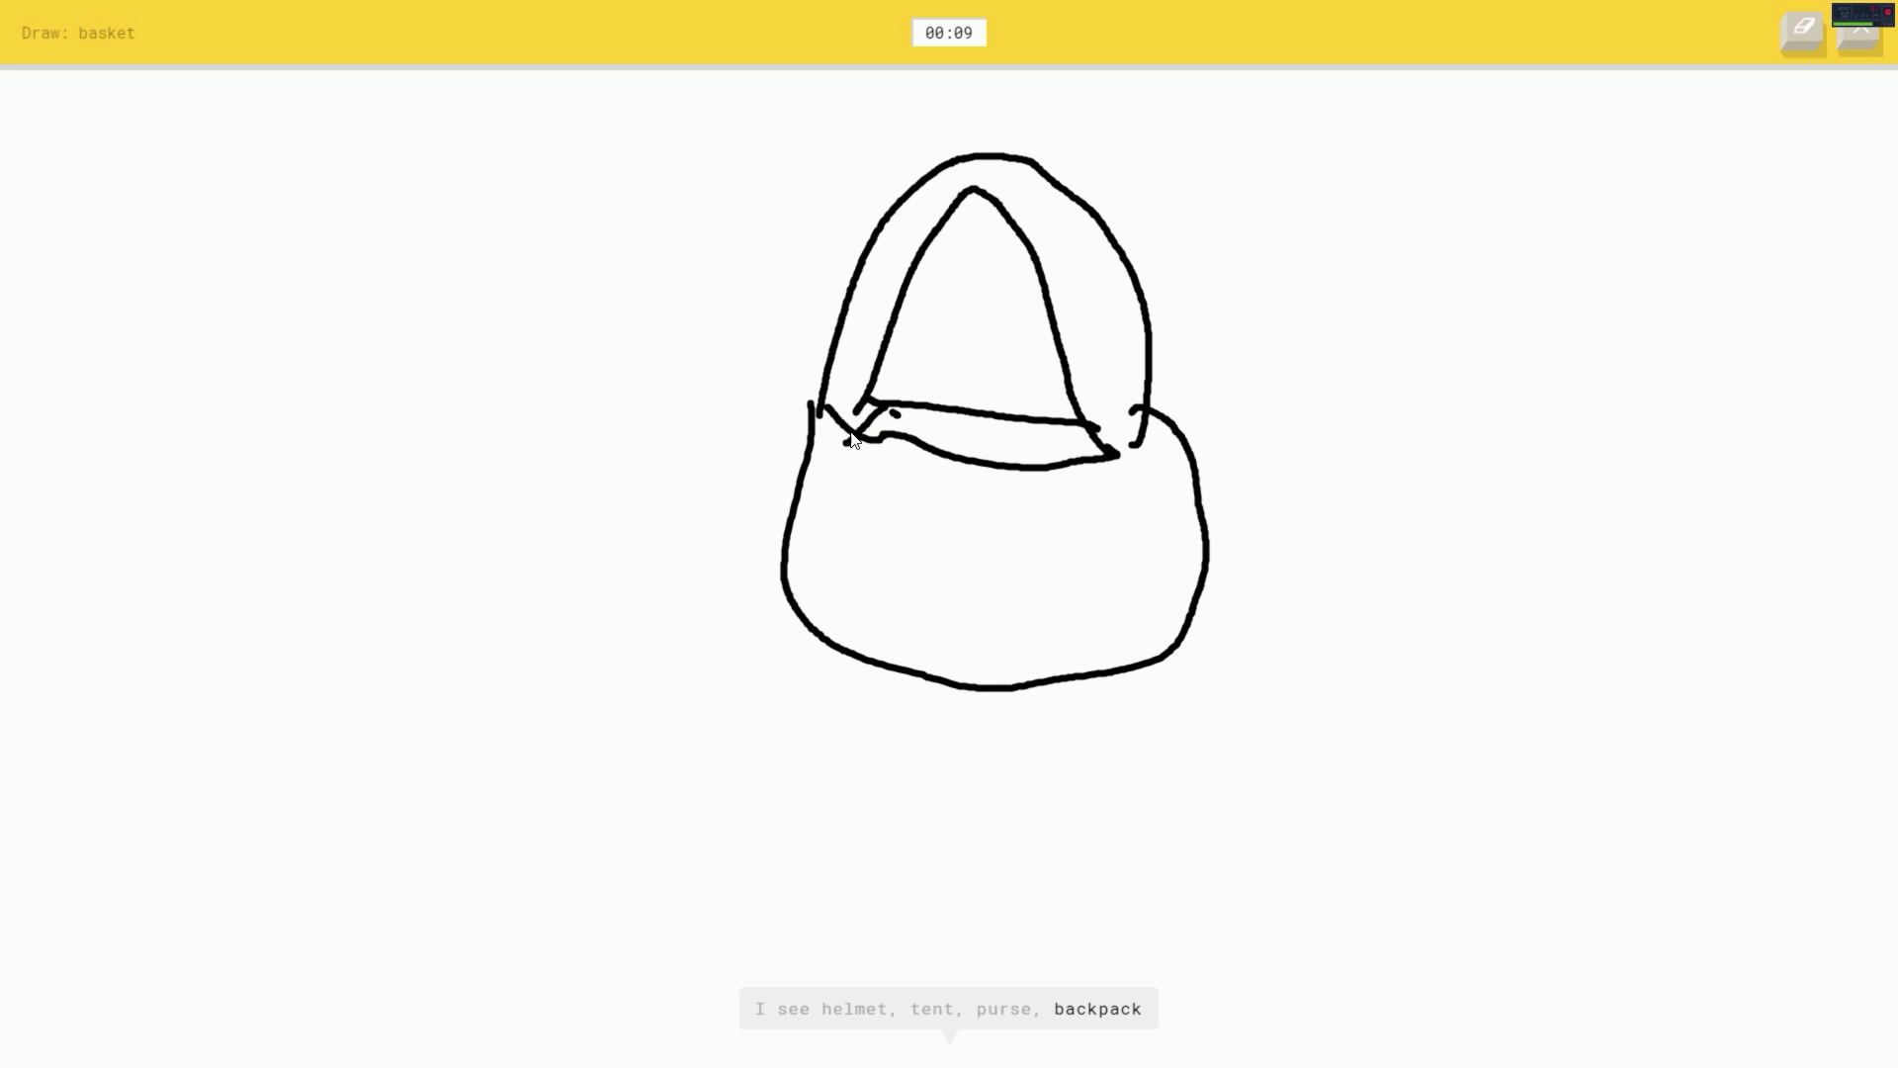
drag(863, 442, 868, 644)
drag(957, 453, 924, 616)
drag(1006, 471, 1012, 593)
drag(1003, 661, 1001, 676)
drag(1109, 467, 1090, 594)
drag(853, 535, 1391, 594)
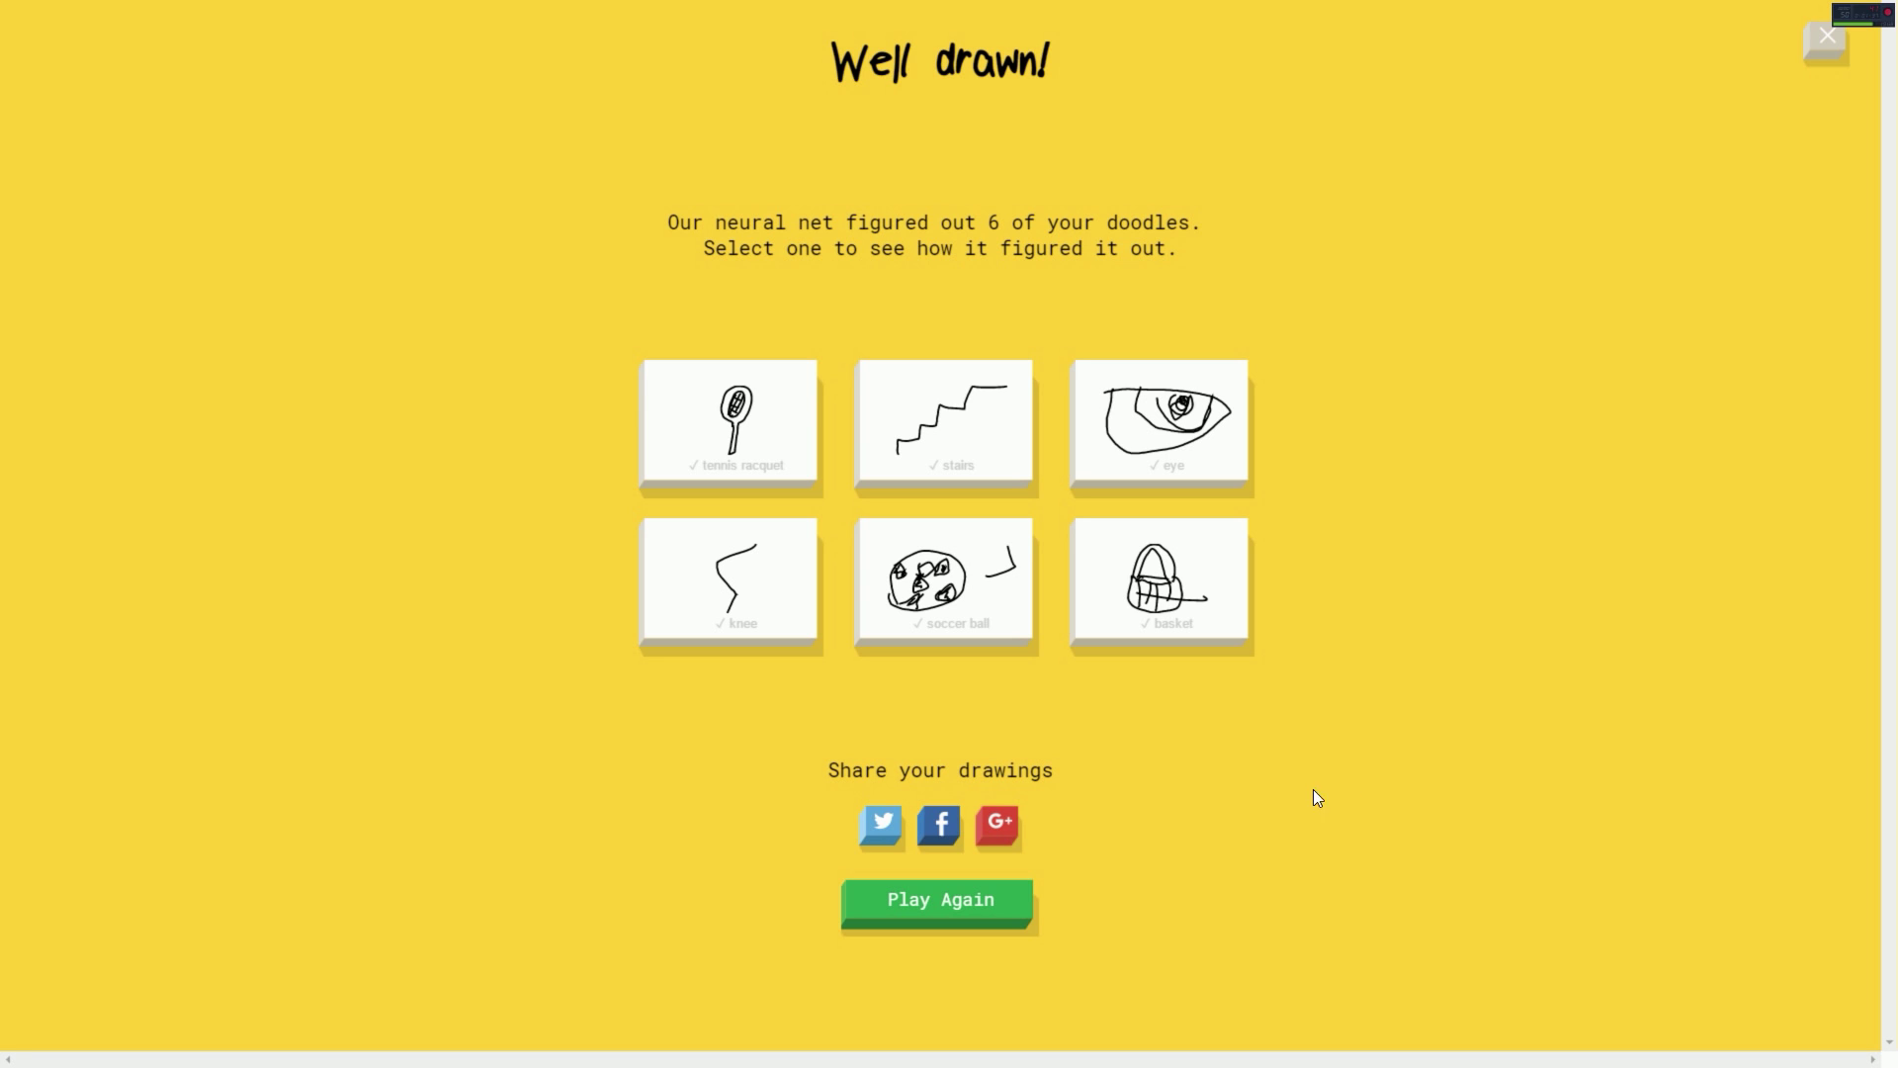
Step: Start a second round of doodles with Play Again
click(911, 911)
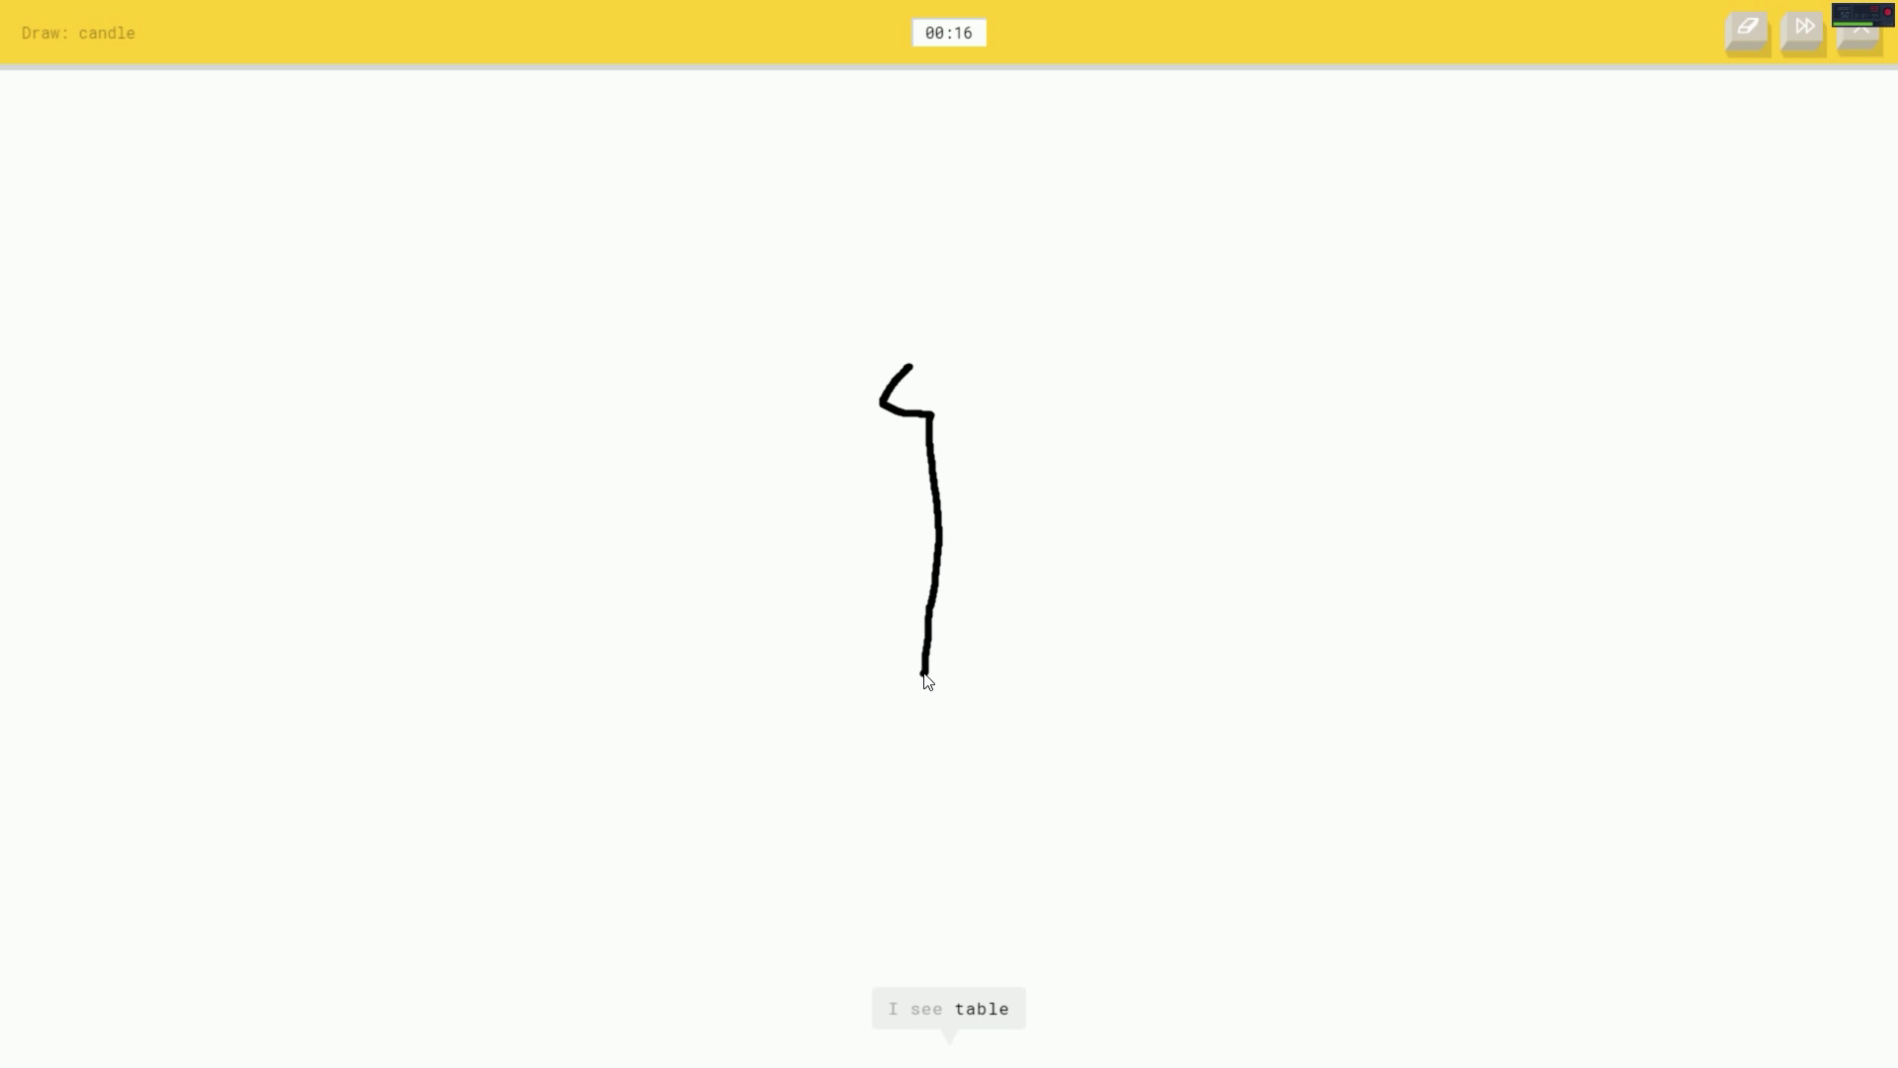
Step: Draw the candle body's outline and a flame above its wick
drag(1016, 702, 1018, 395)
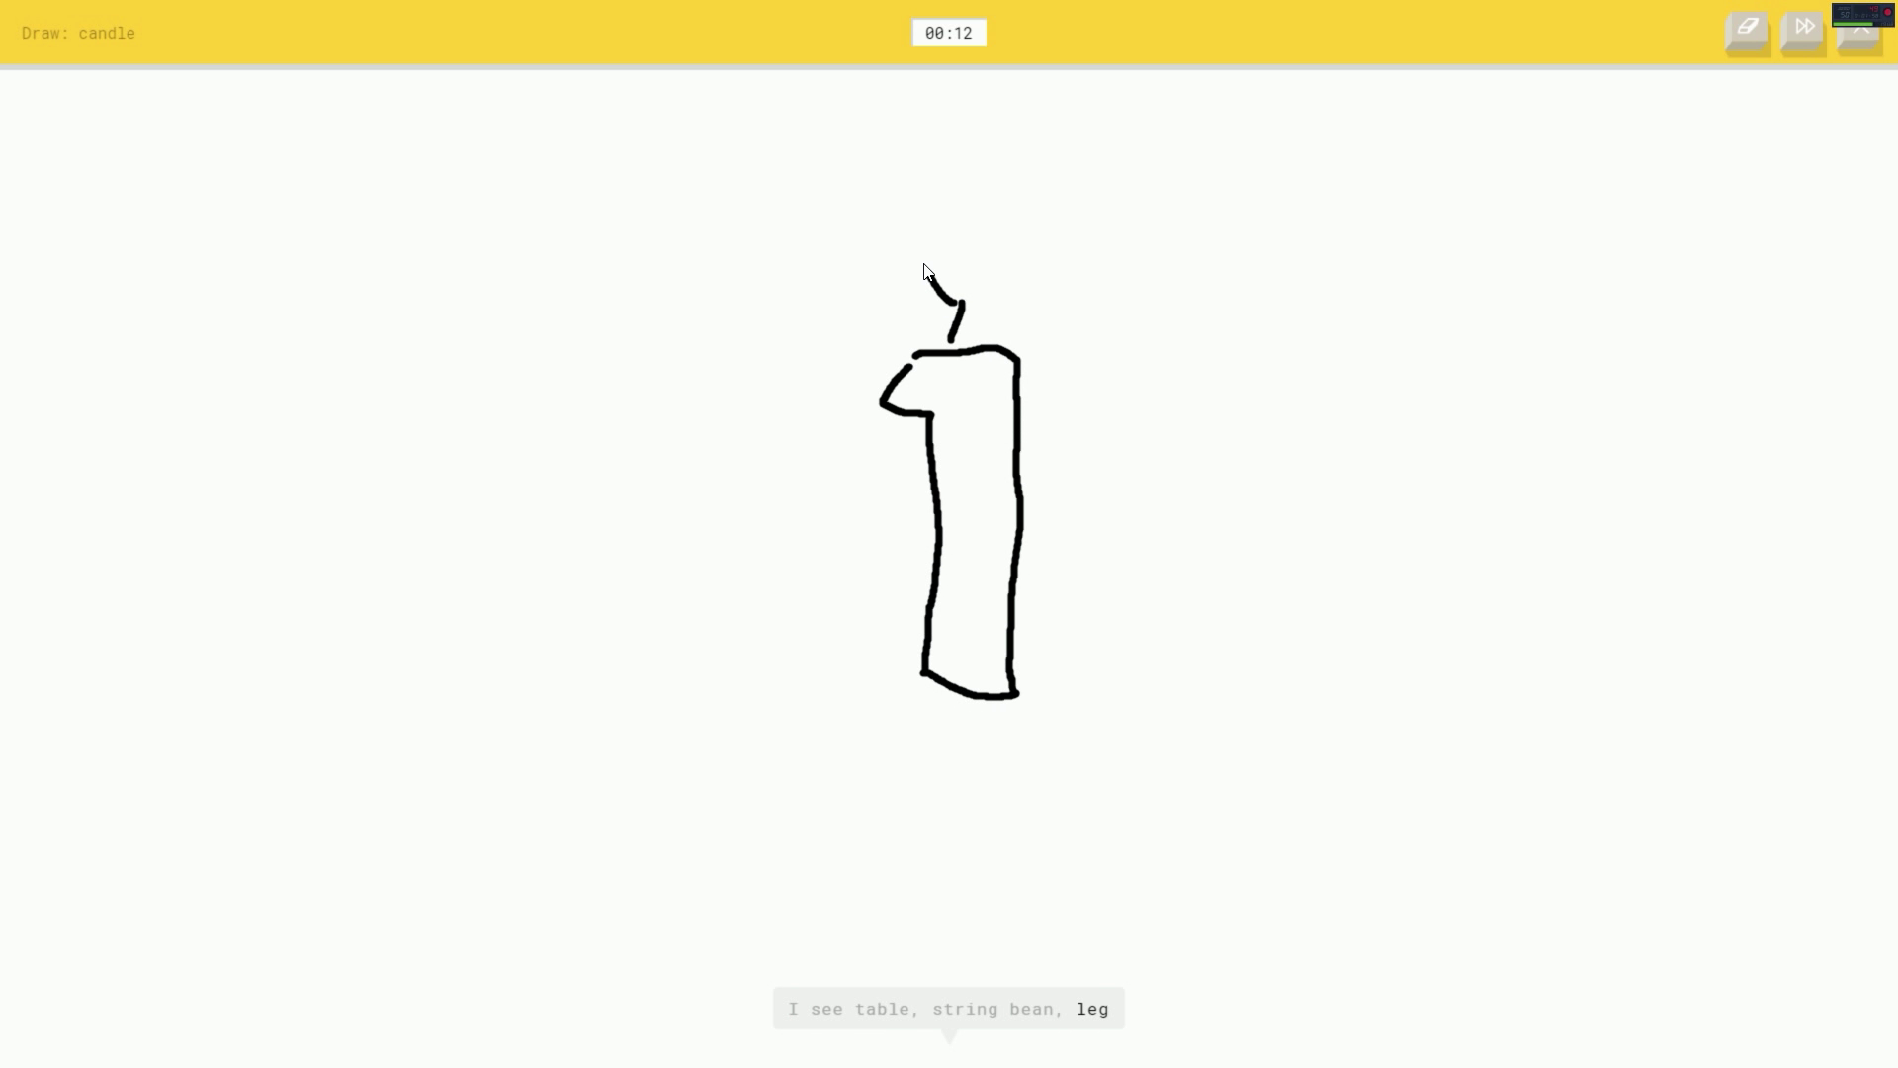
drag(924, 272, 957, 177)
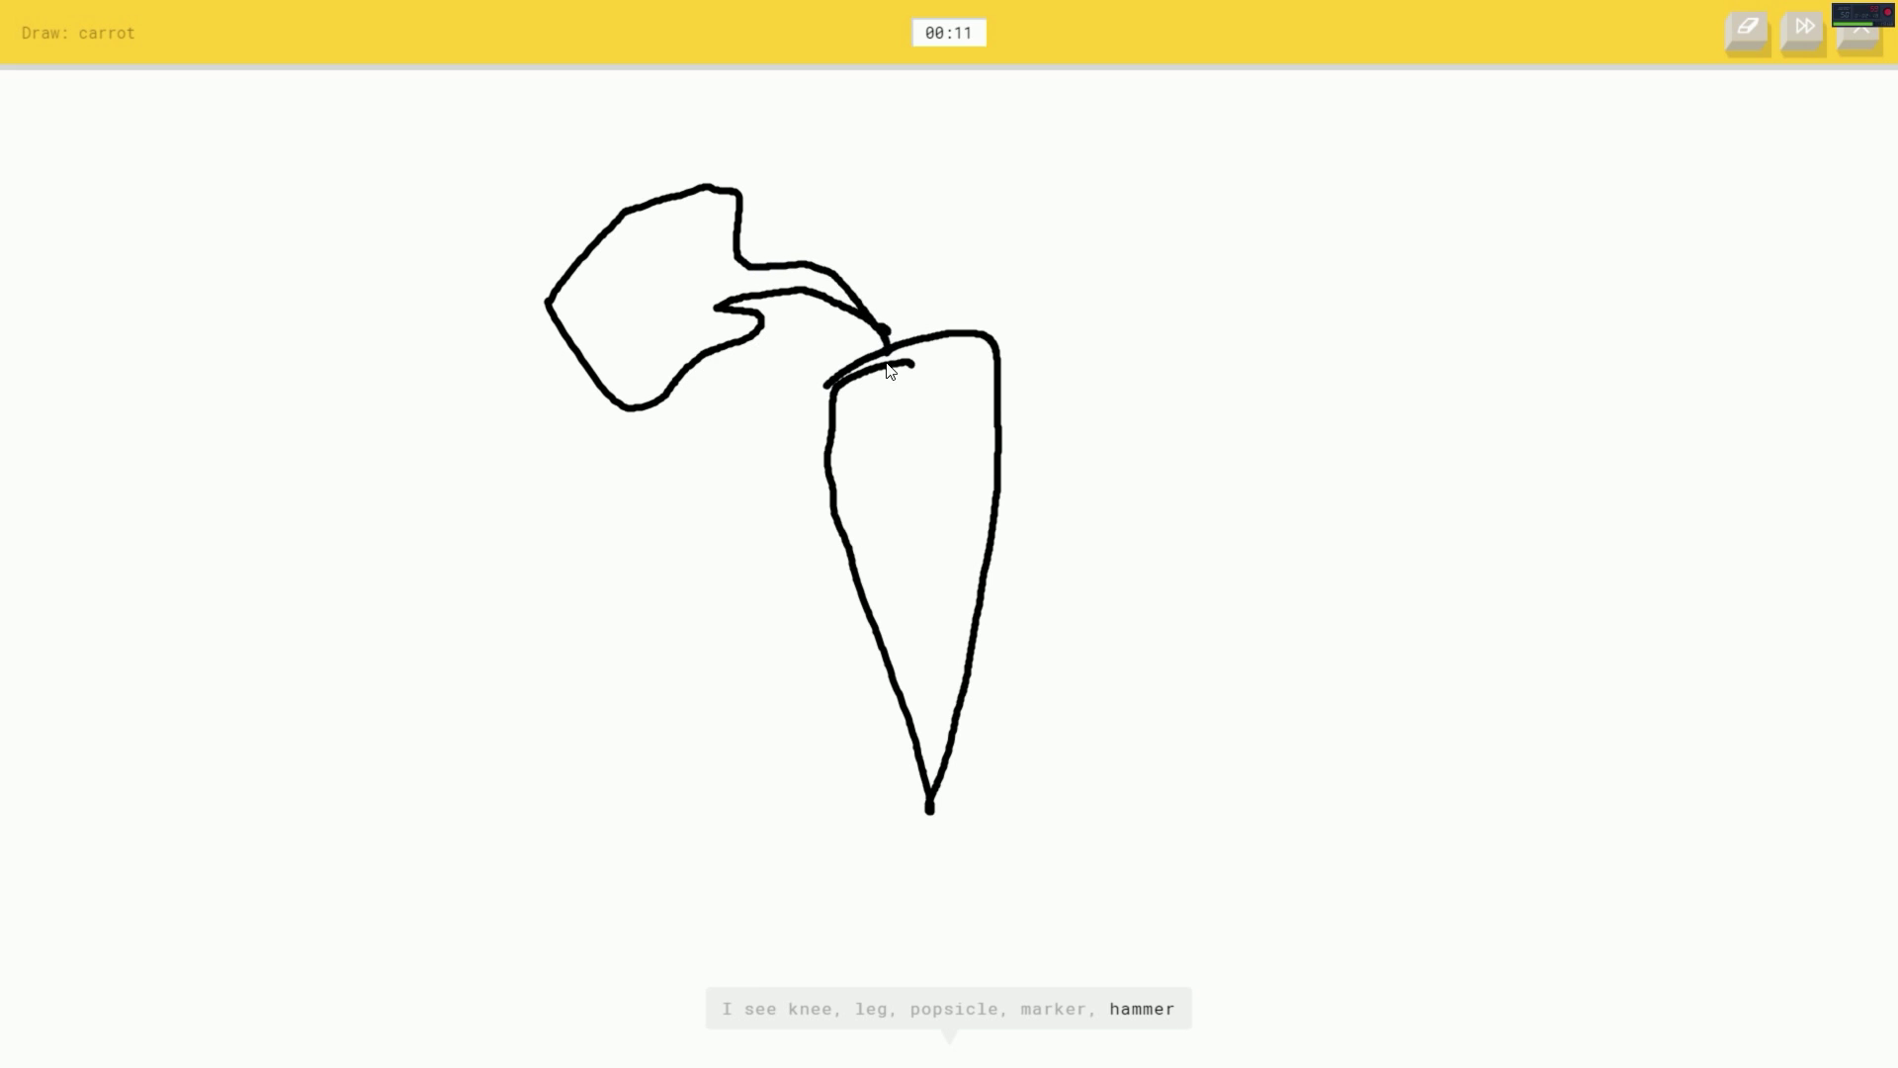
Step: Add two ridge lines to the carrot drawing
drag(856, 496, 898, 491)
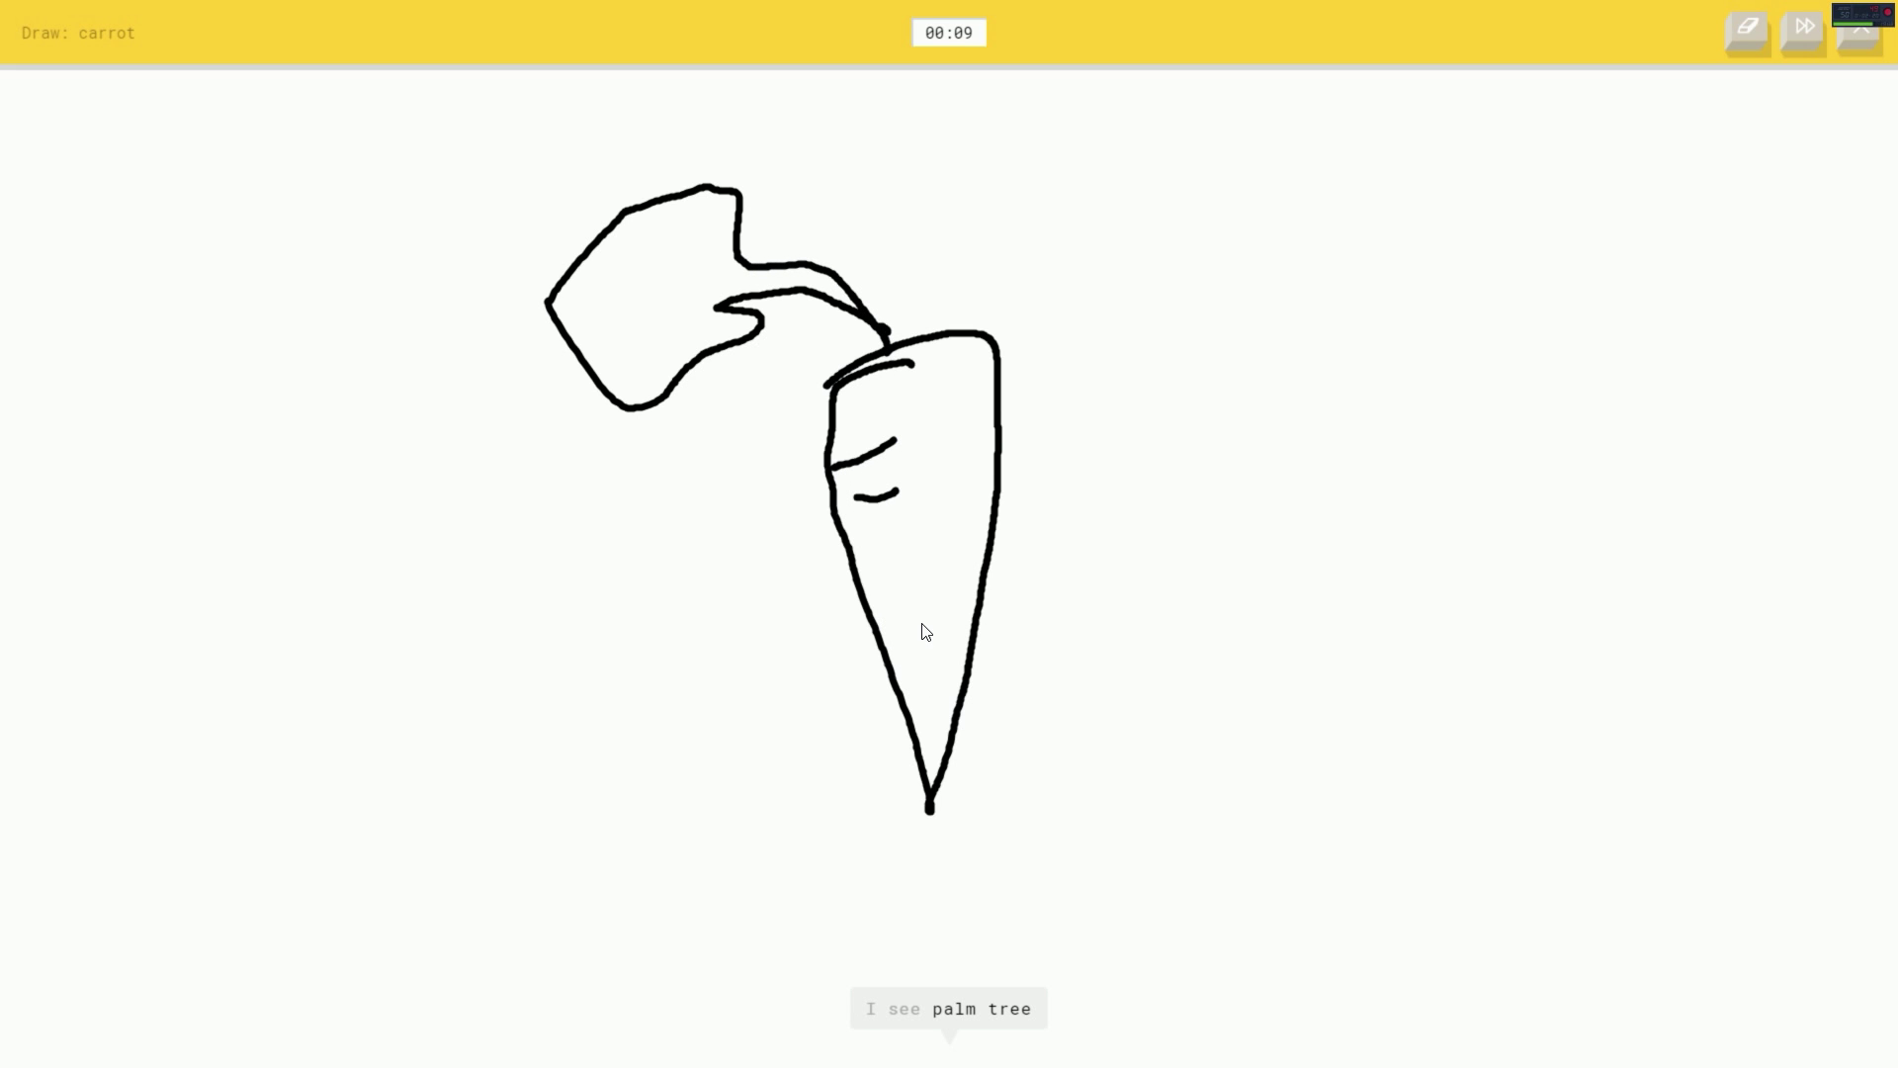
drag(899, 633, 926, 622)
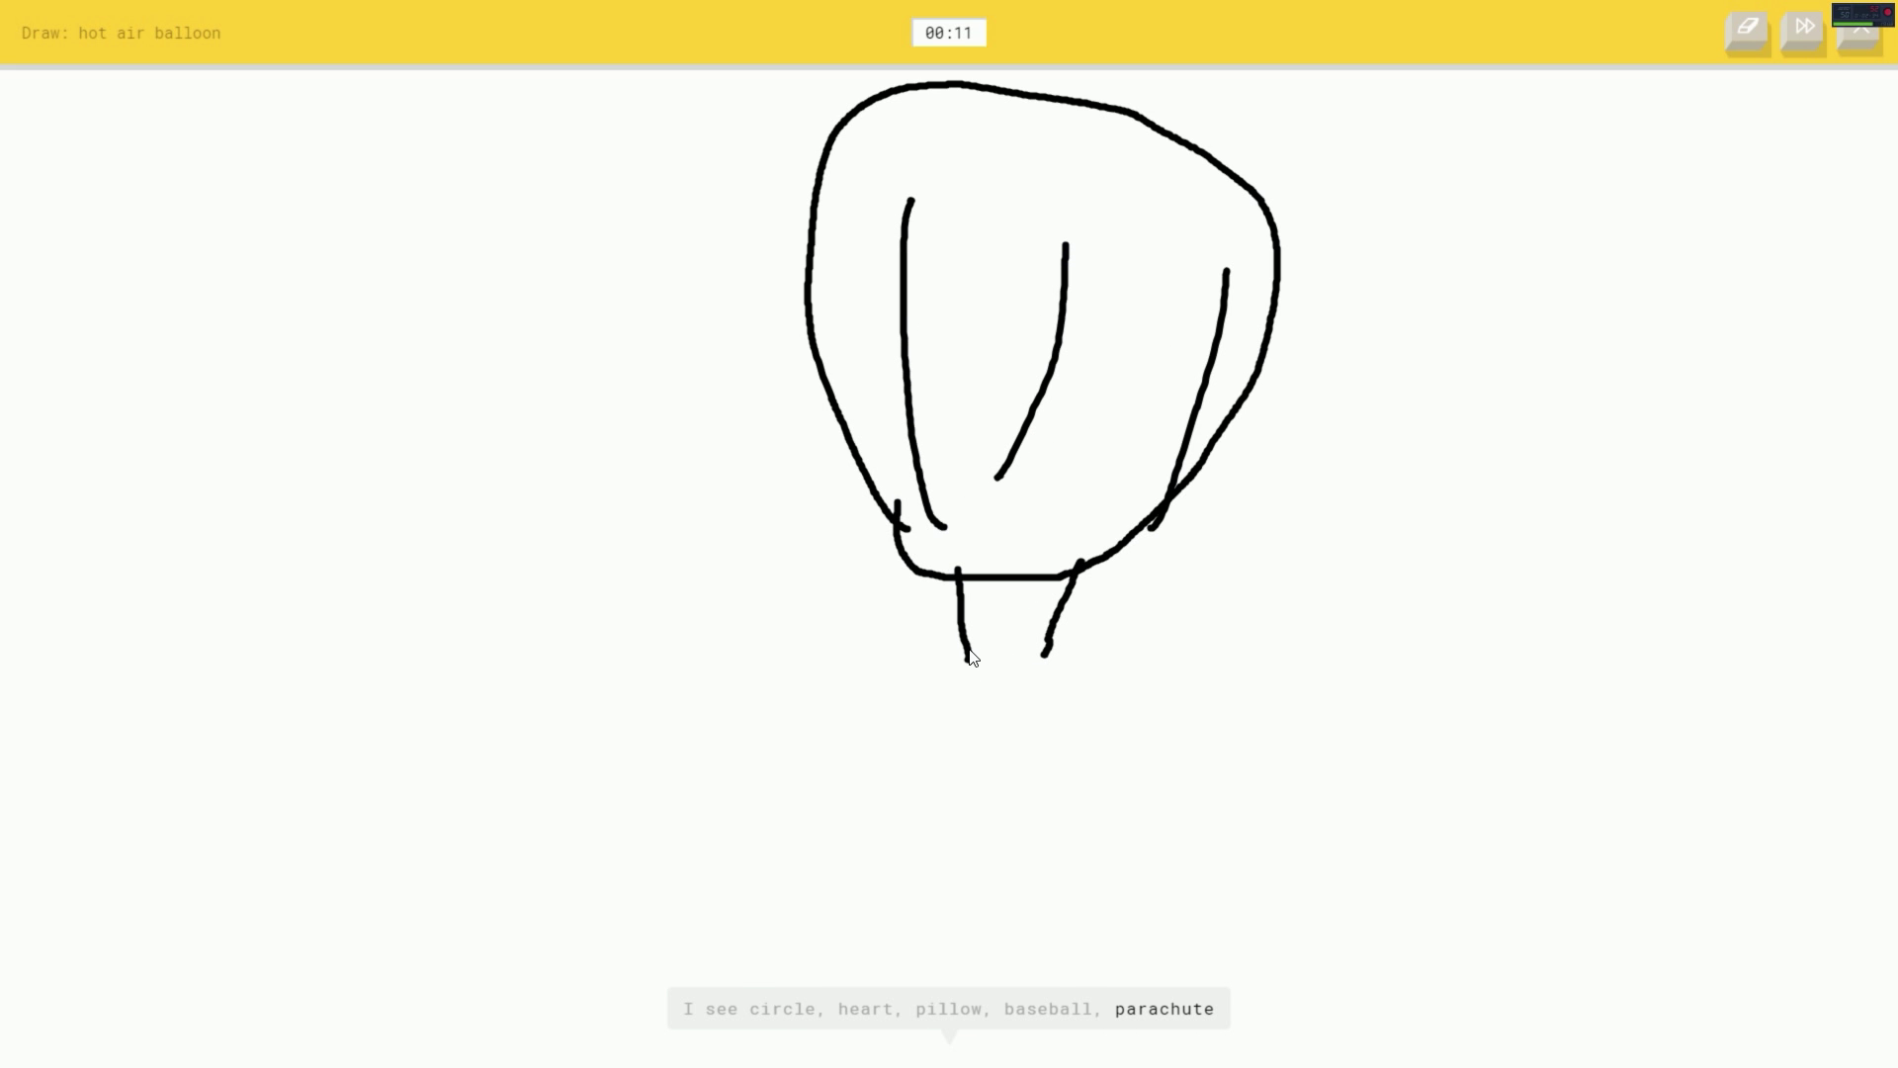
Step: Add a basket under the balloon, then draw a wine glass with bowl, stem and base
mouse_move(960, 715)
mouse_down()
mouse_move(1056, 732)
mouse_move(992, 653)
mouse_move(963, 664)
mouse_up()
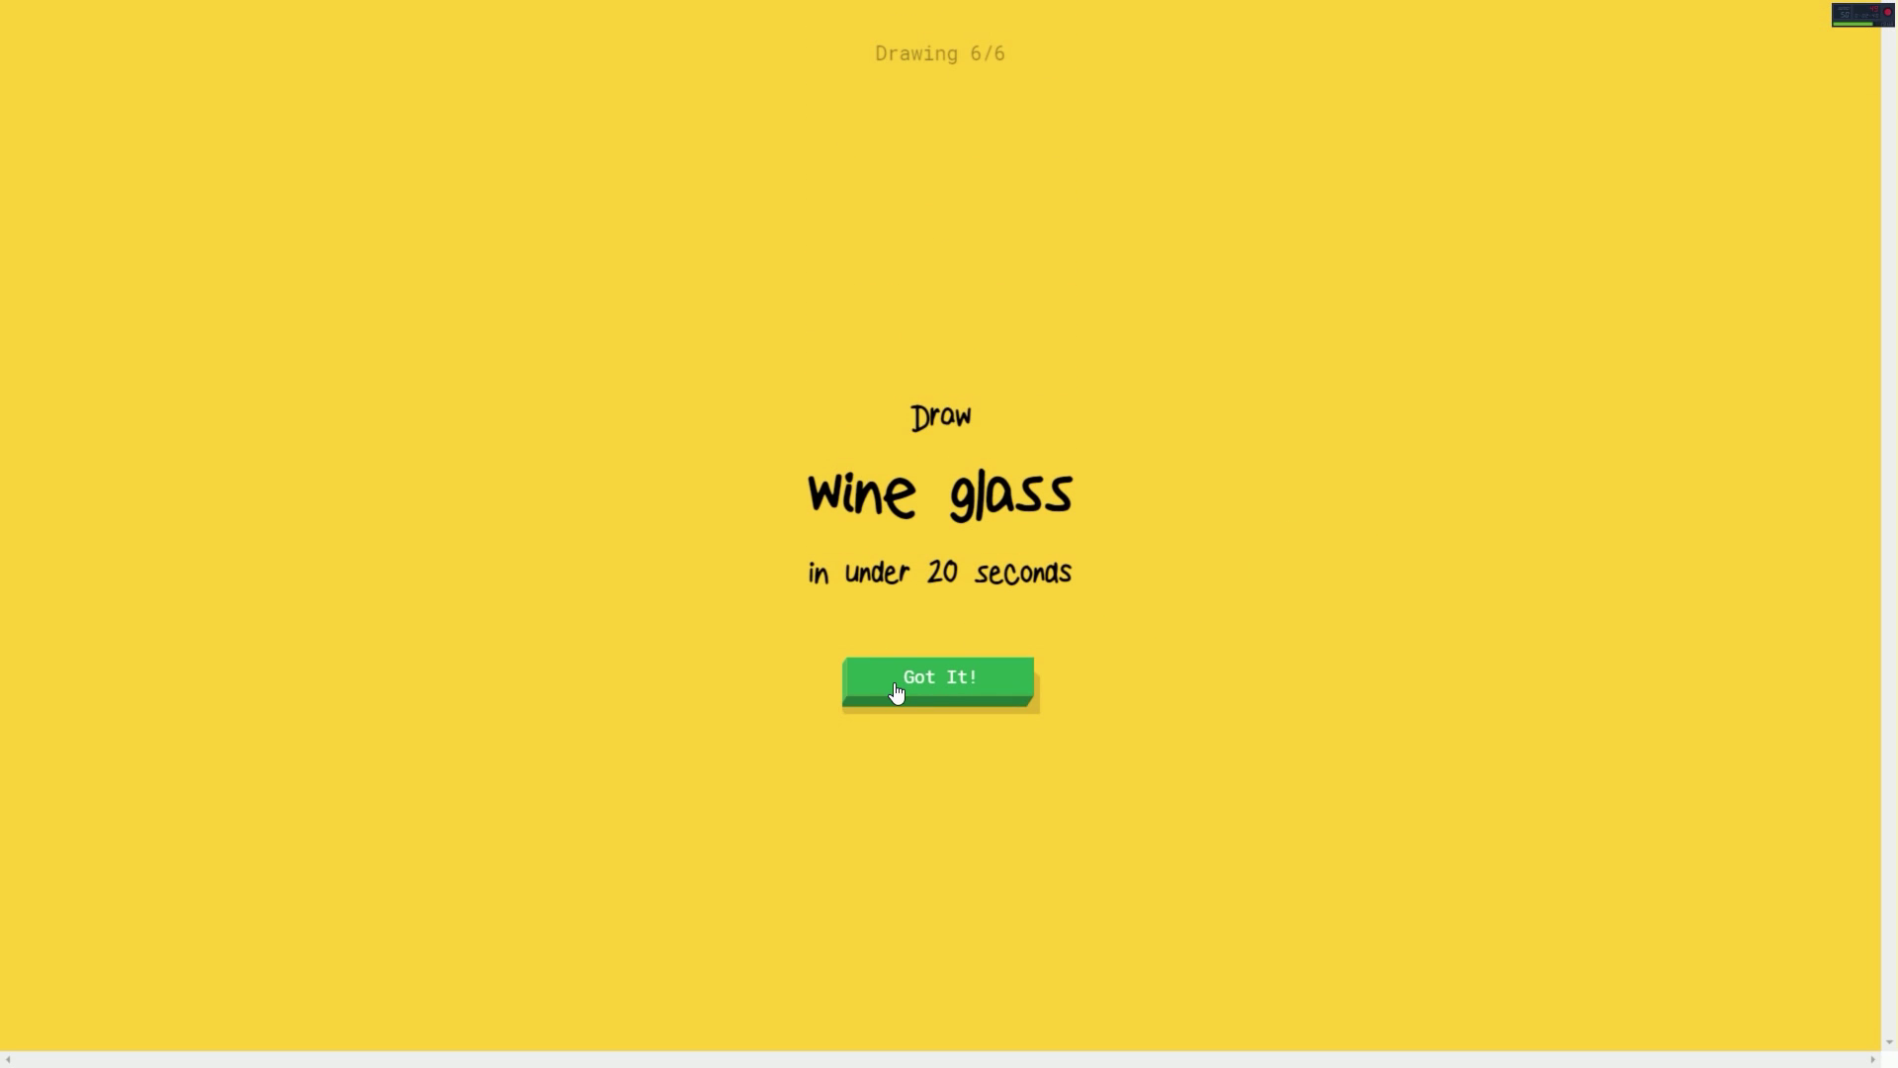
click(897, 693)
mouse_move(870, 315)
mouse_down()
mouse_move(844, 415)
mouse_move(950, 564)
mouse_move(981, 568)
mouse_up()
mouse_move(960, 717)
mouse_down()
mouse_move(1084, 801)
mouse_move(1144, 733)
mouse_move(1008, 712)
mouse_move(1014, 569)
mouse_move(1182, 431)
mouse_move(1170, 327)
mouse_move(864, 310)
mouse_move(1078, 367)
mouse_up()
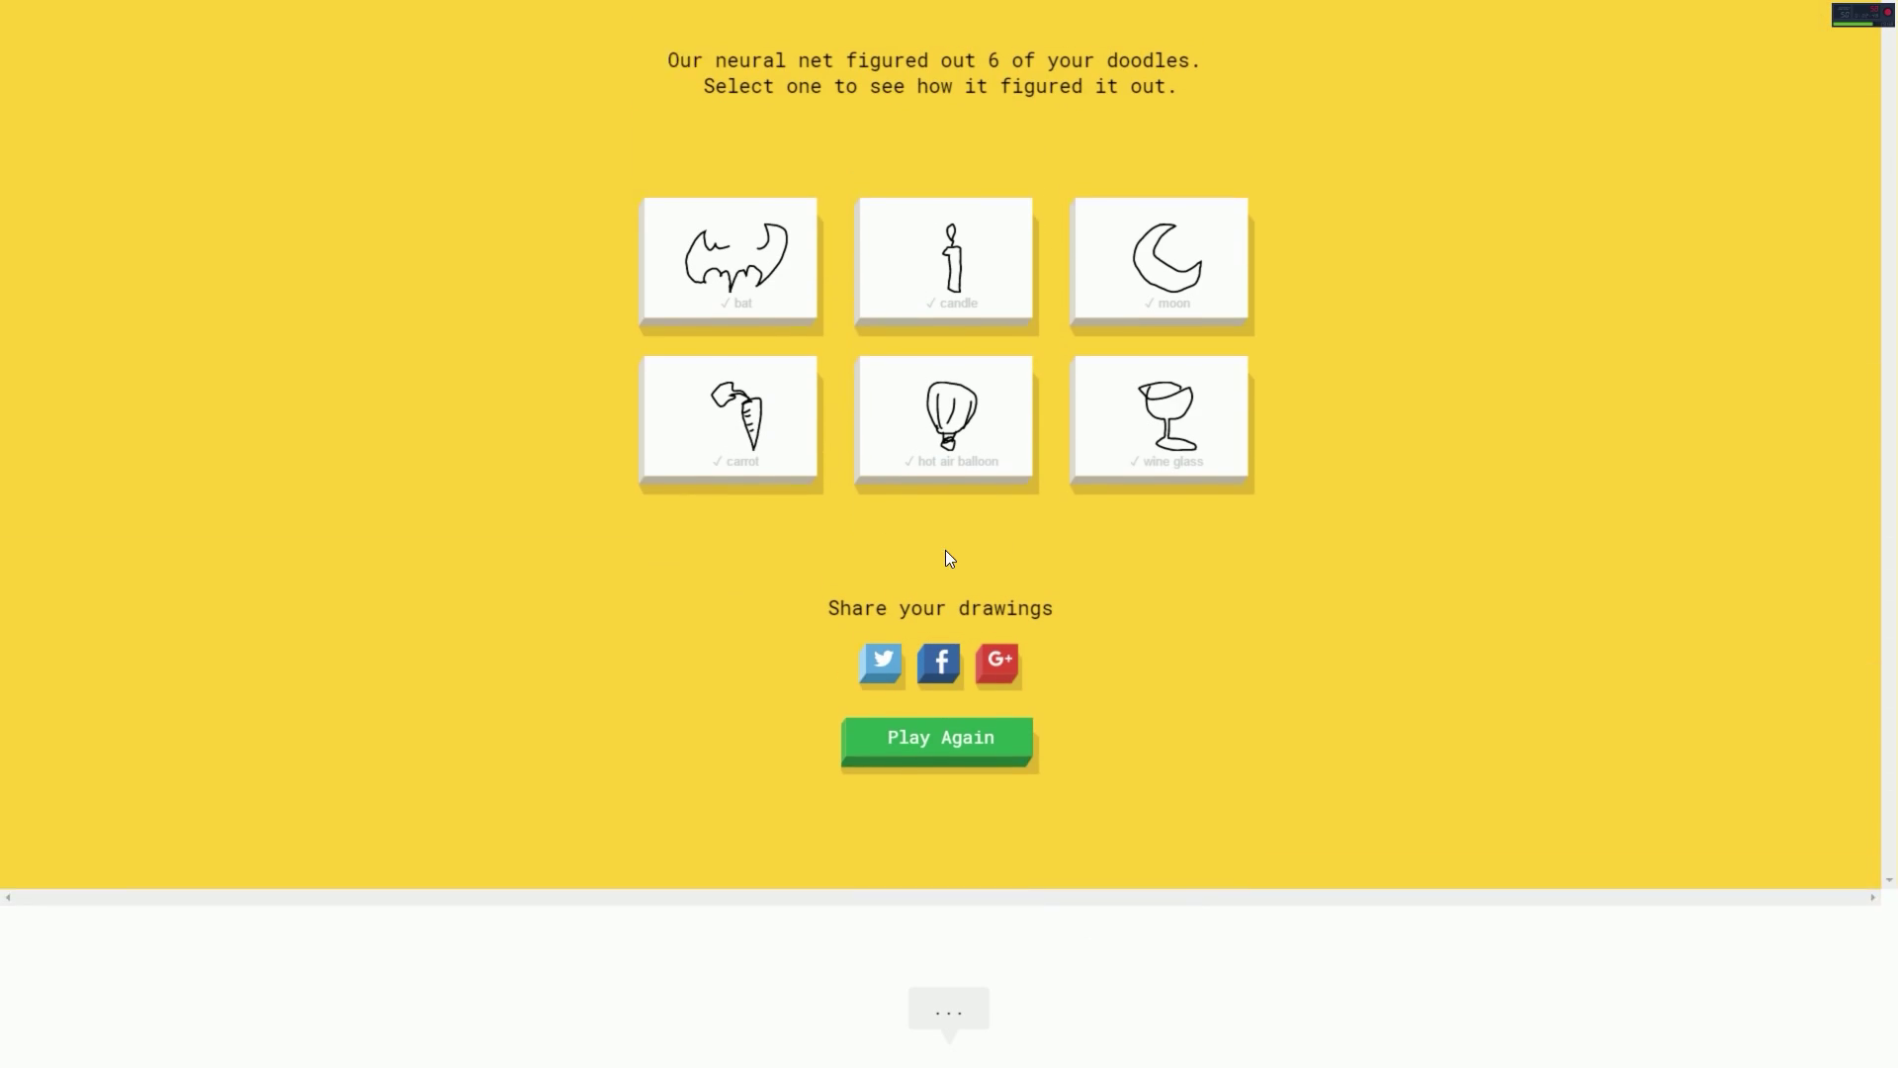